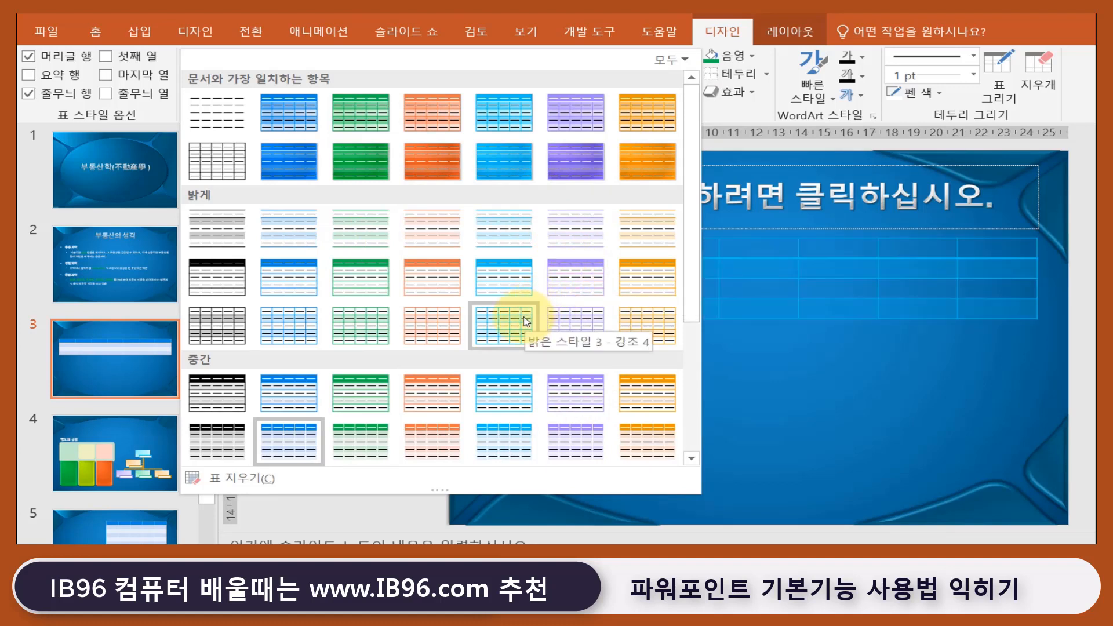
Apply the light table style in accent 4 (강조 4) with a filled header row to the table on slide 3
click(515, 291)
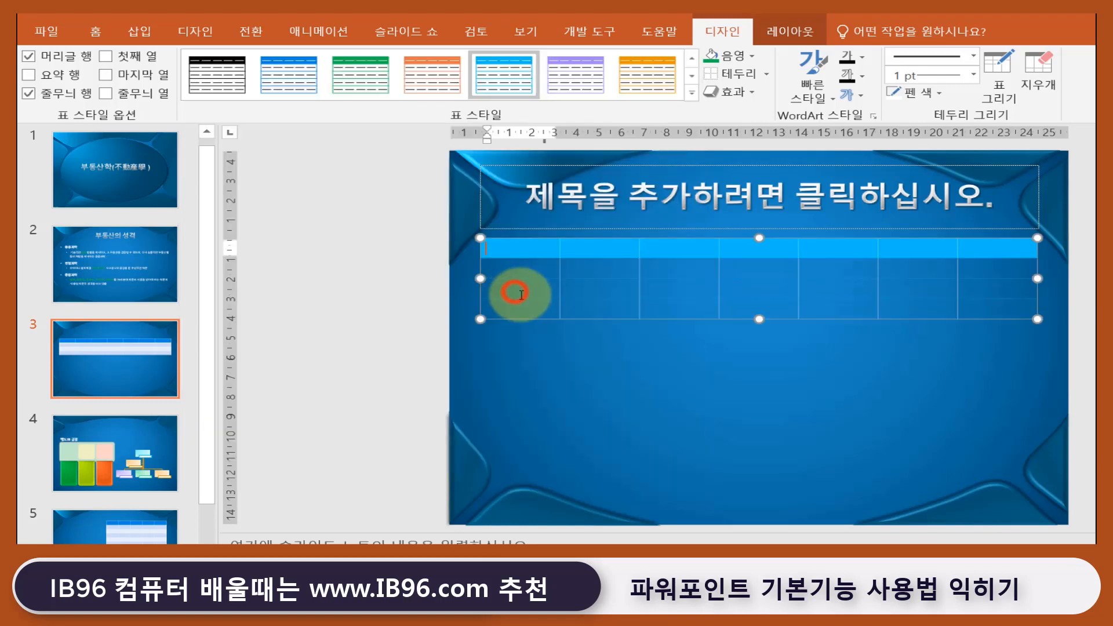
click(733, 392)
Open the custom slide size settings and choose A4 paper (210x297mm) as the slide size
click(197, 31)
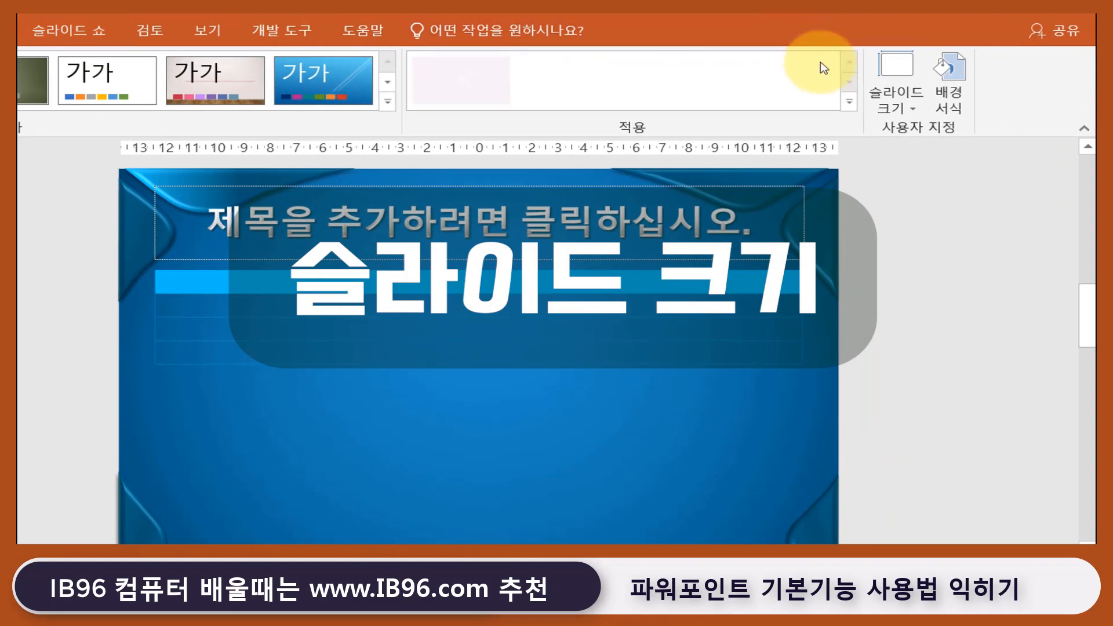
click(897, 99)
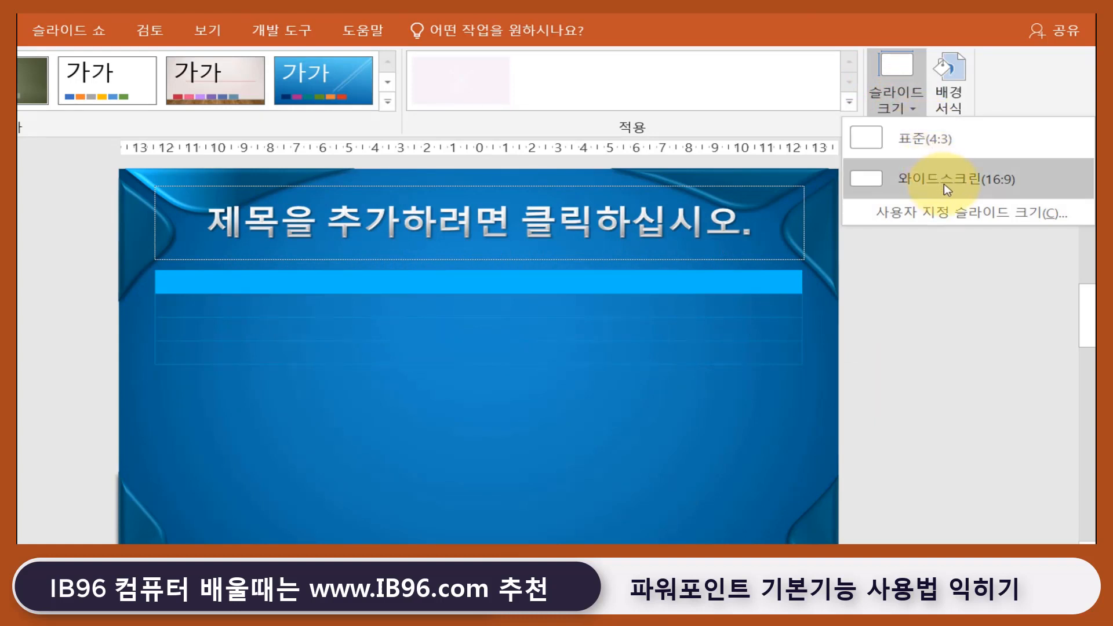
click(946, 218)
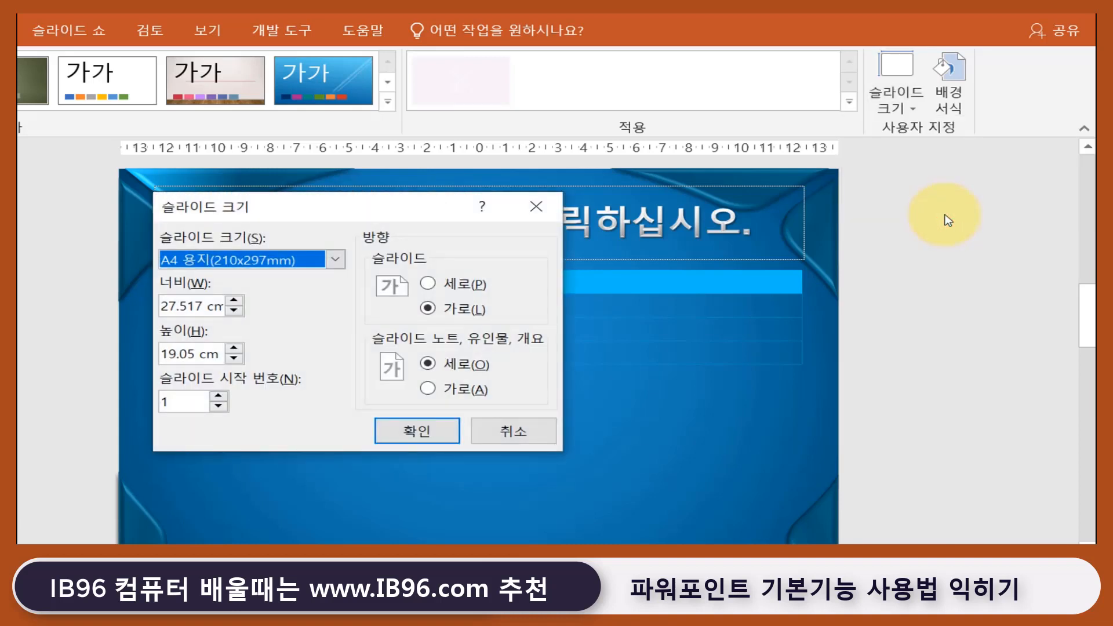
click(336, 261)
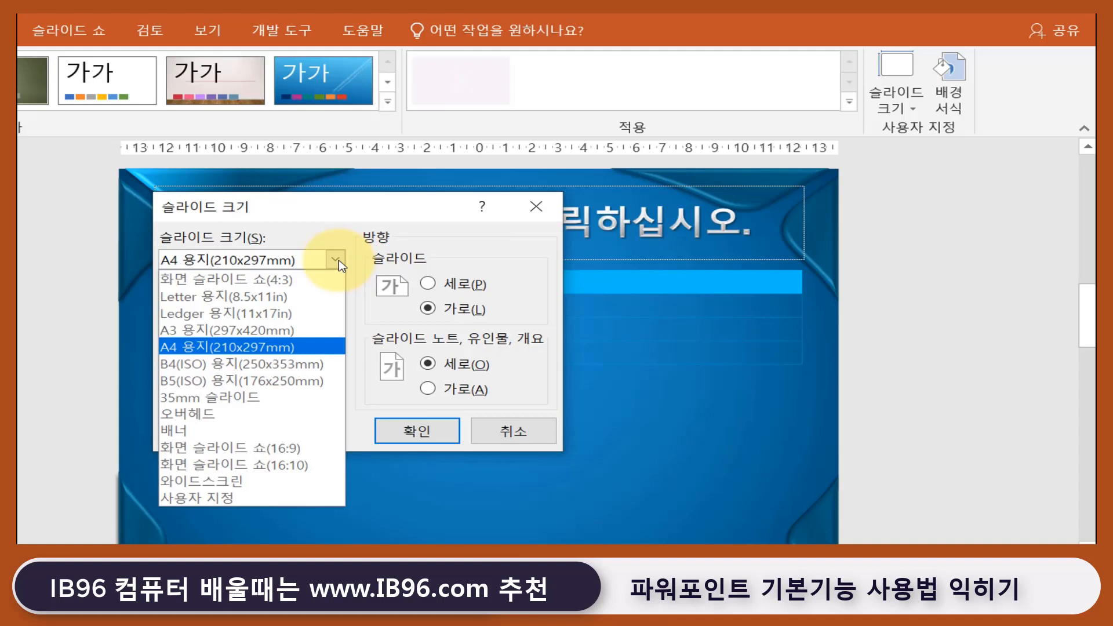
click(316, 353)
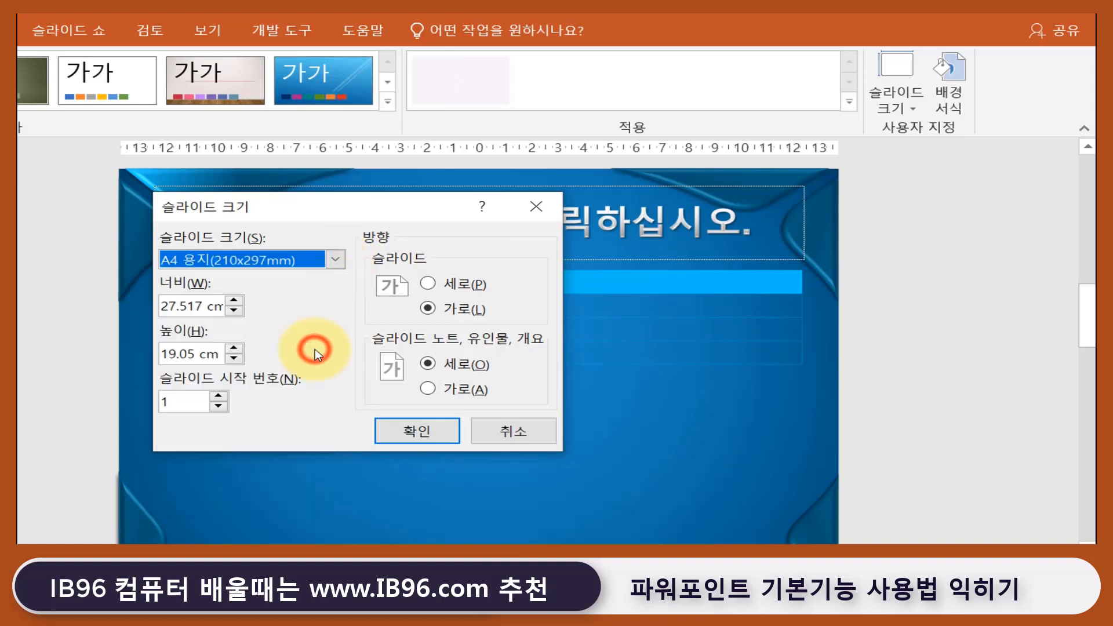
Switch the slide size to custom (사용자 지정) with a width of 20 cm and a height of 20 cm
click(316, 263)
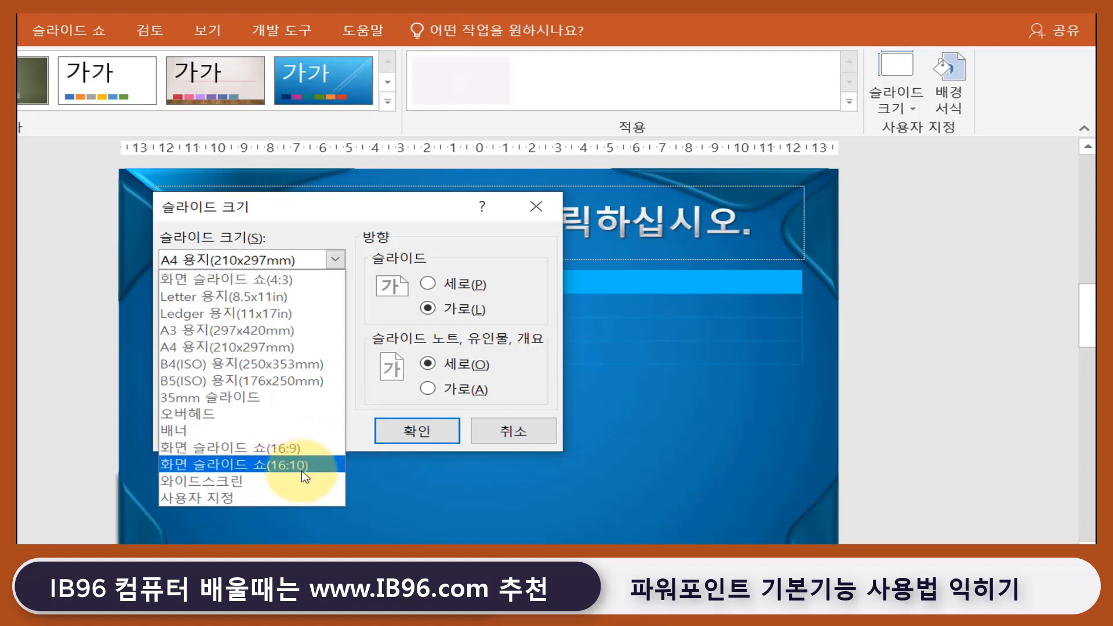
click(281, 497)
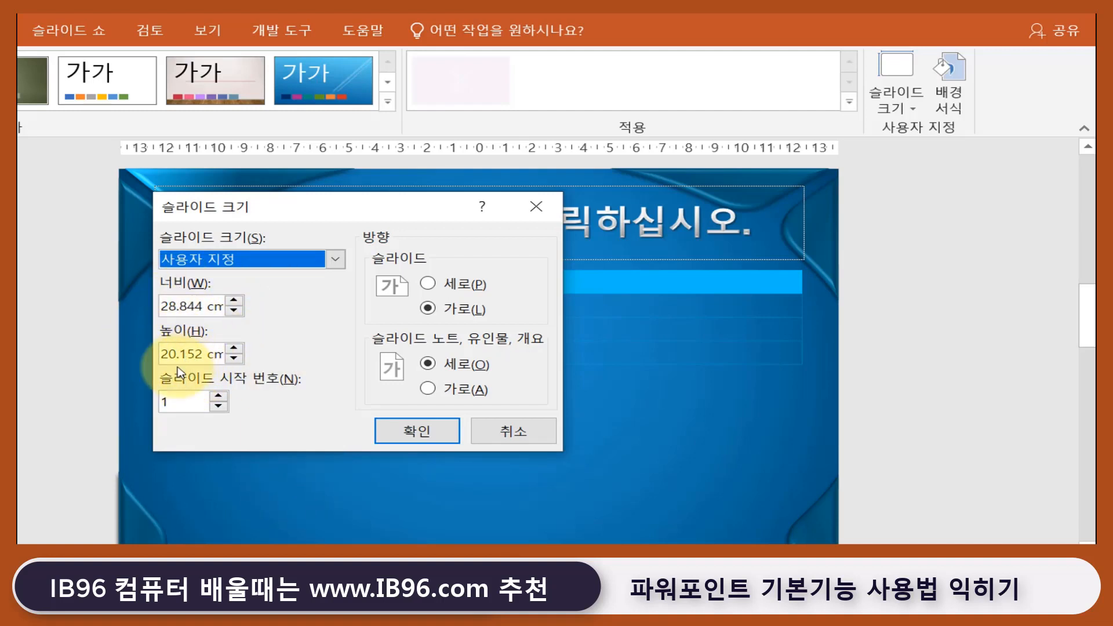
click(215, 261)
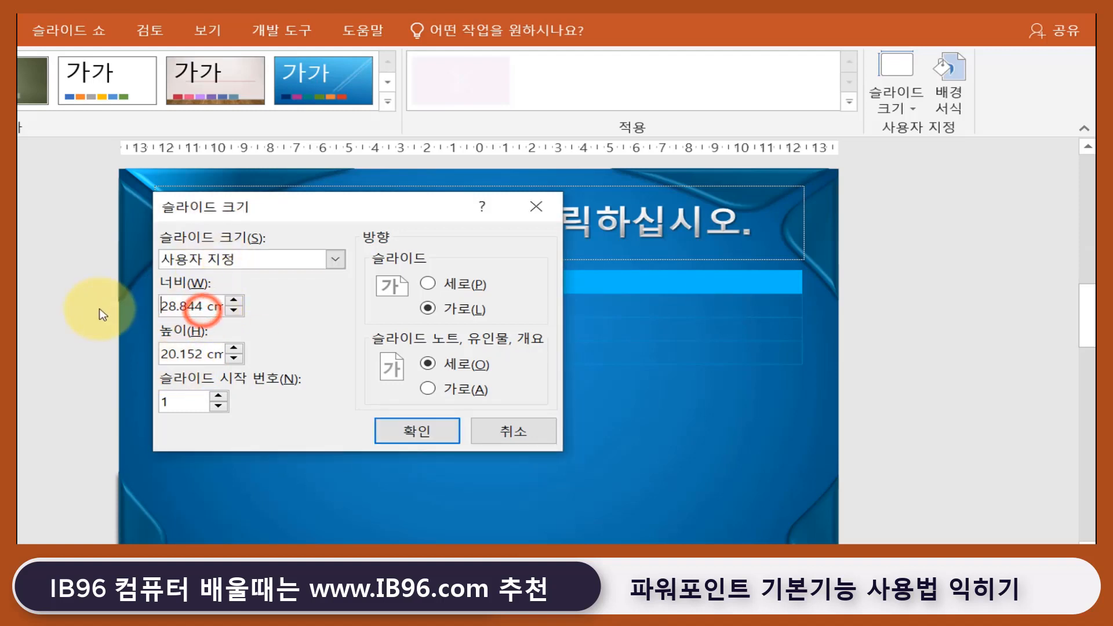
double_click(206, 304)
text(20)
click(184, 350)
double_click(199, 353)
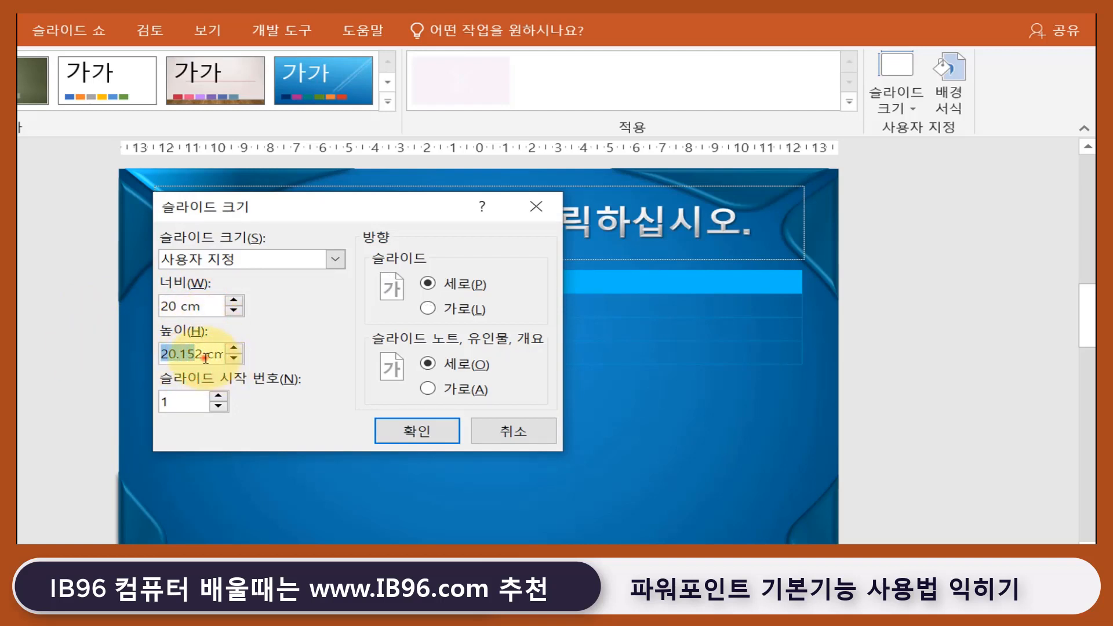
click(81, 358)
text(20)
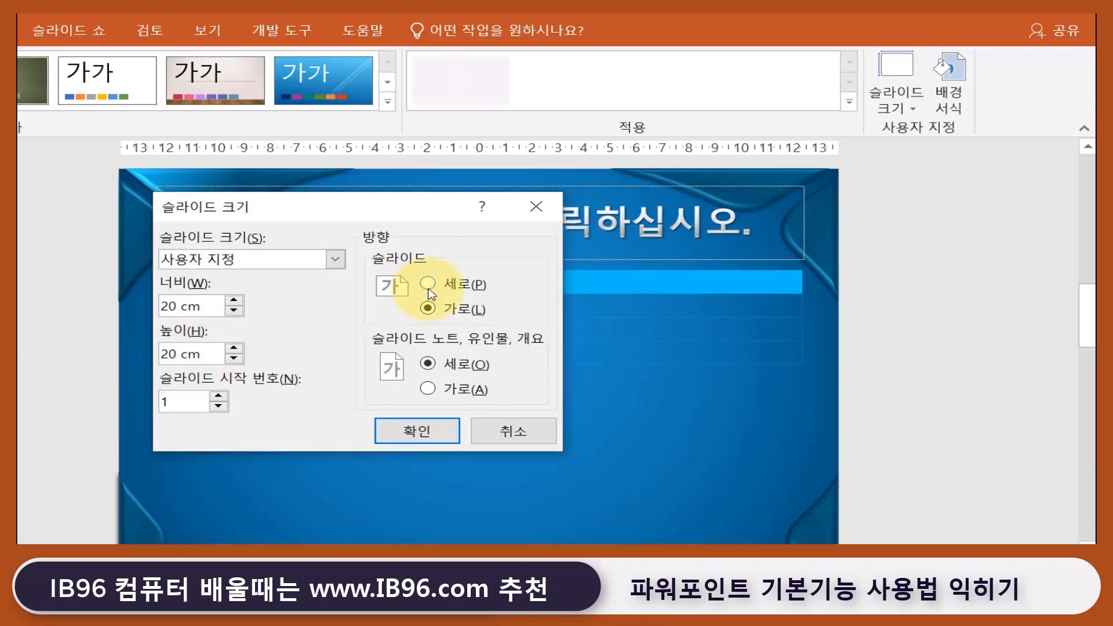
Confirm the new slide size and scale the content down with the Ensure Fit (맞춤 확인) option
click(410, 435)
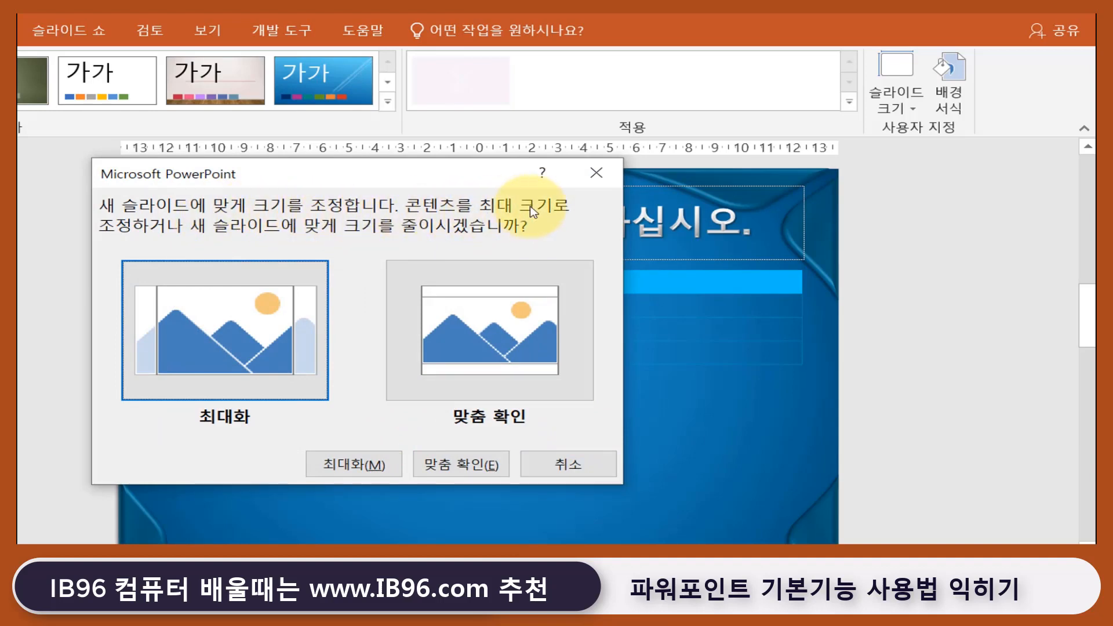
drag(445, 174, 600, 214)
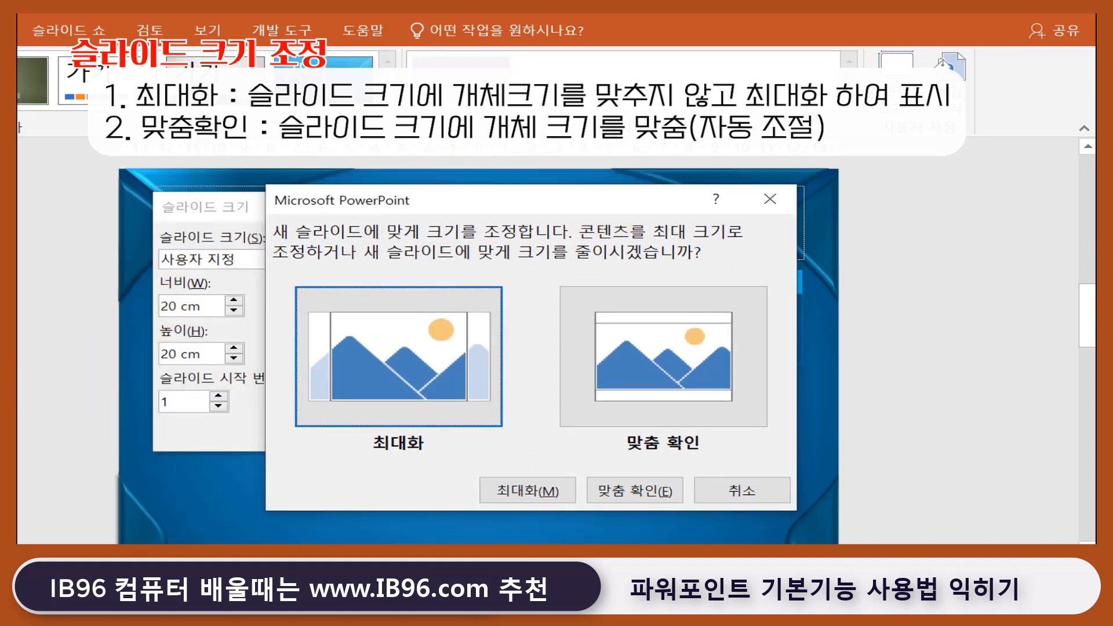
click(405, 357)
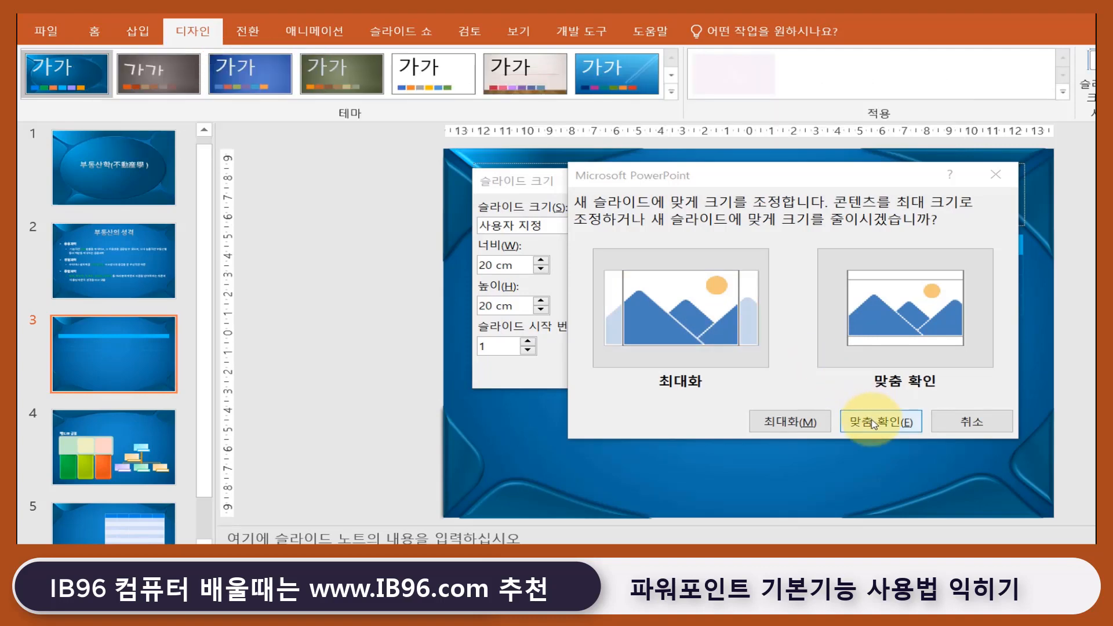
click(874, 422)
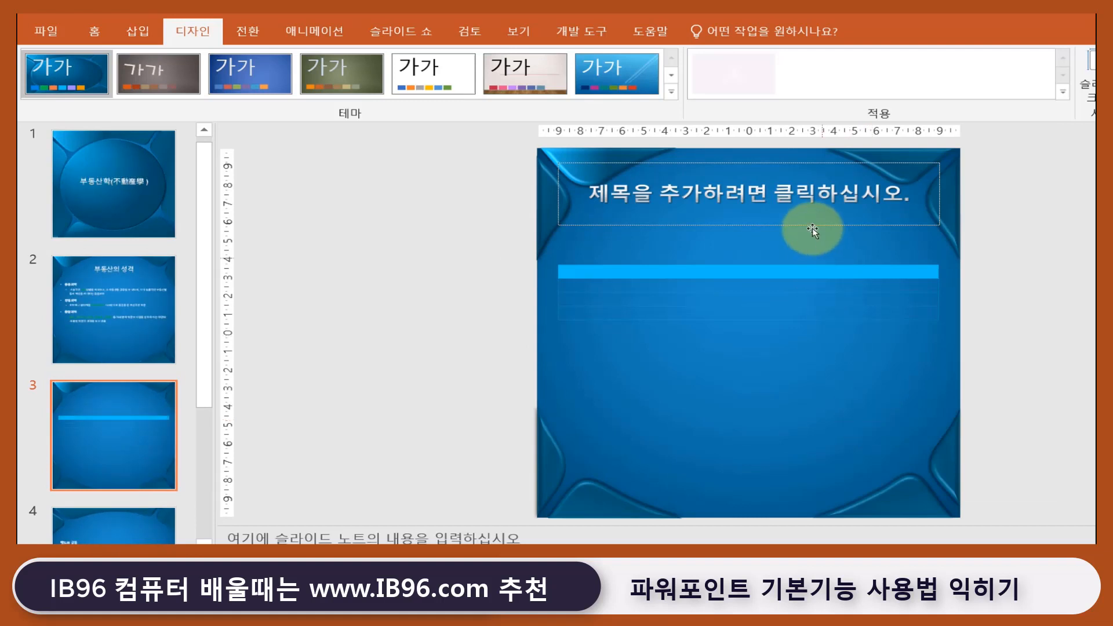
Check how the content fits on slides 2 and 4, and undo the slide resize
click(60, 327)
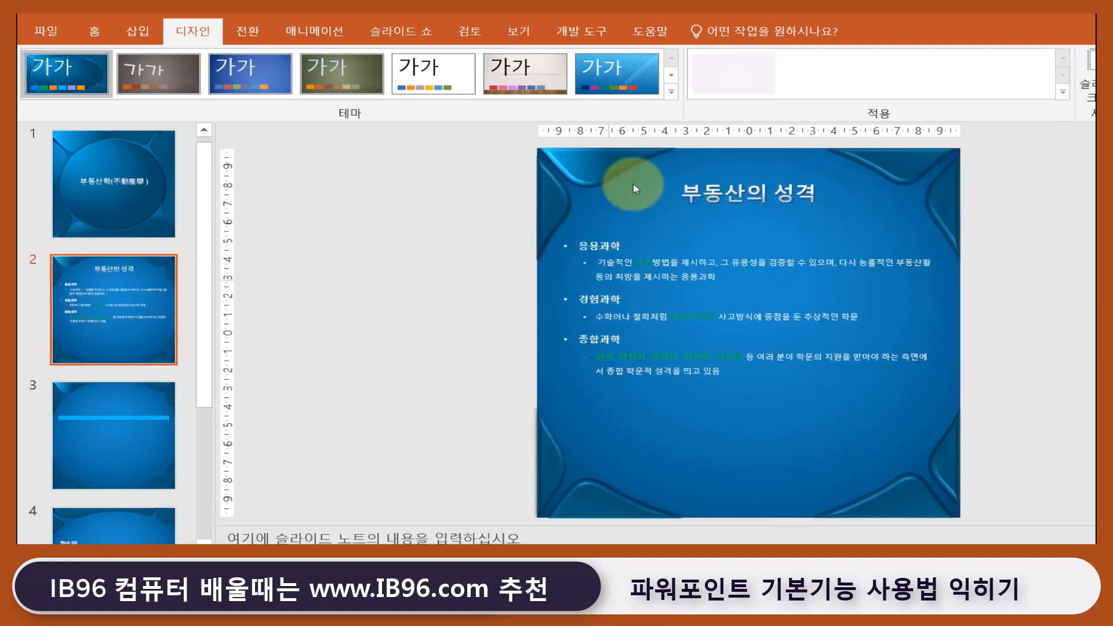
scroll(150, 414, down, 3)
click(148, 395)
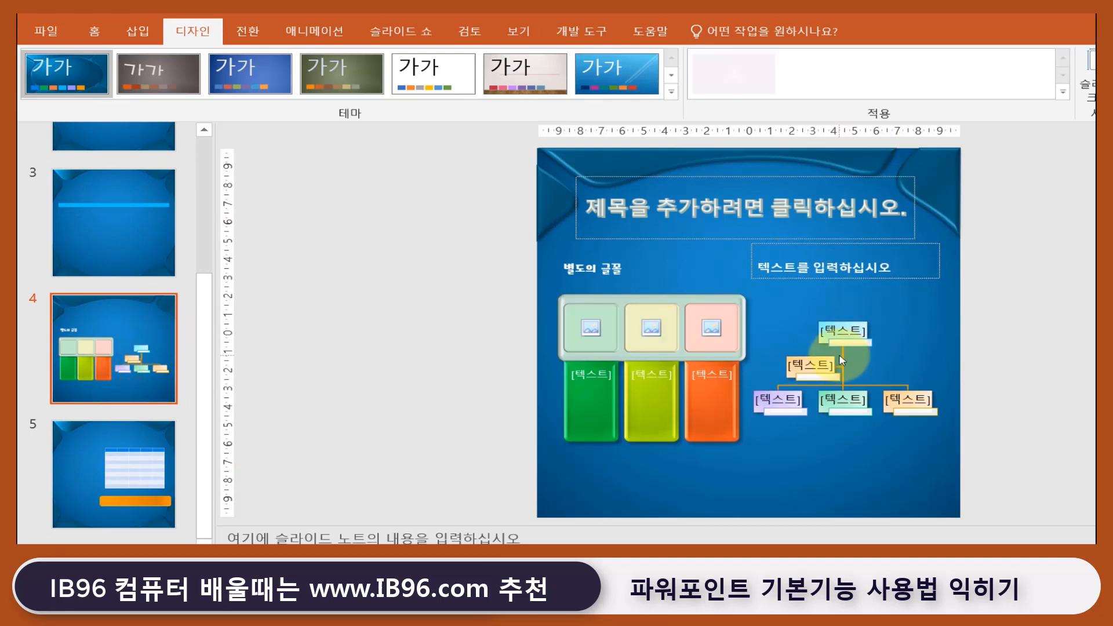
click(75, 13)
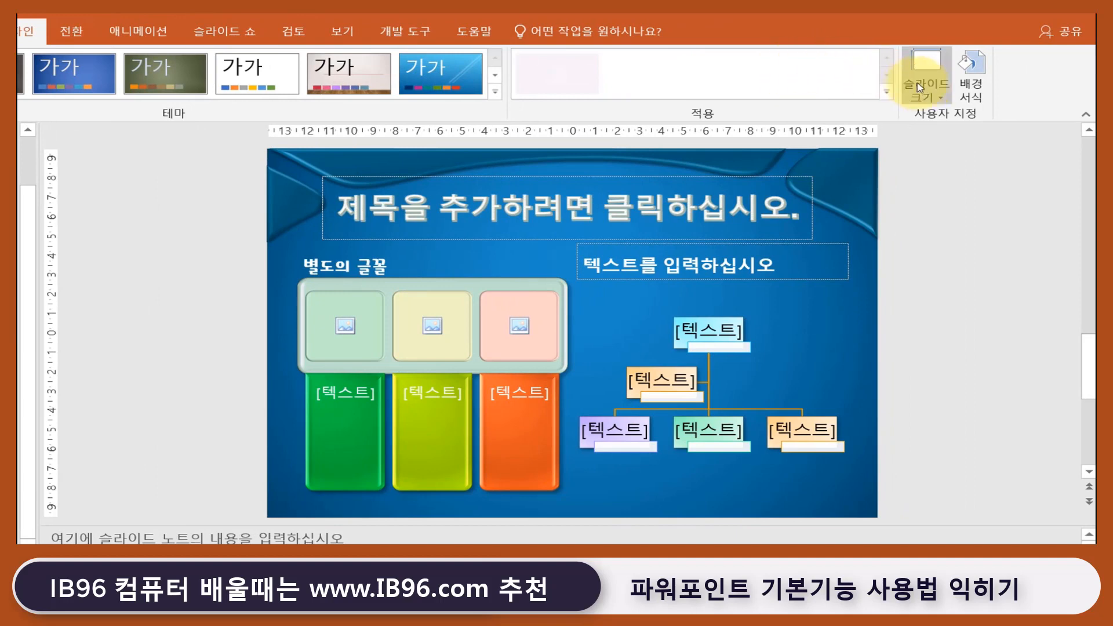
Set a custom slide size of 20 by 20 cm and scale the content with the Maximize (최대화) option
click(915, 86)
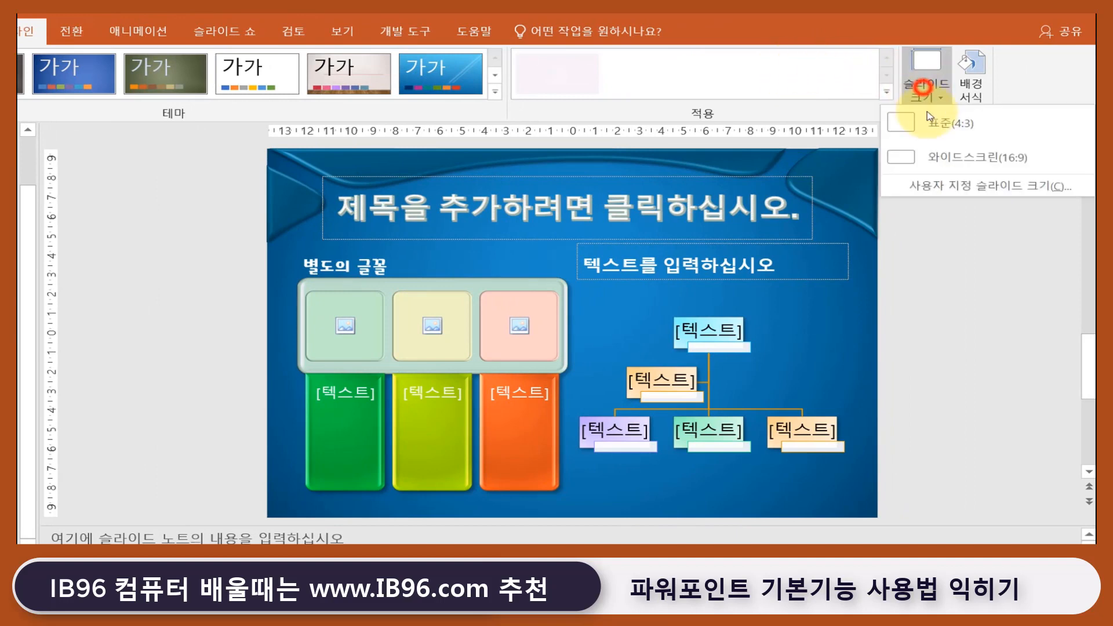
click(962, 186)
click(336, 265)
double_click(337, 265)
text(20)
key(Tab)
text(2)
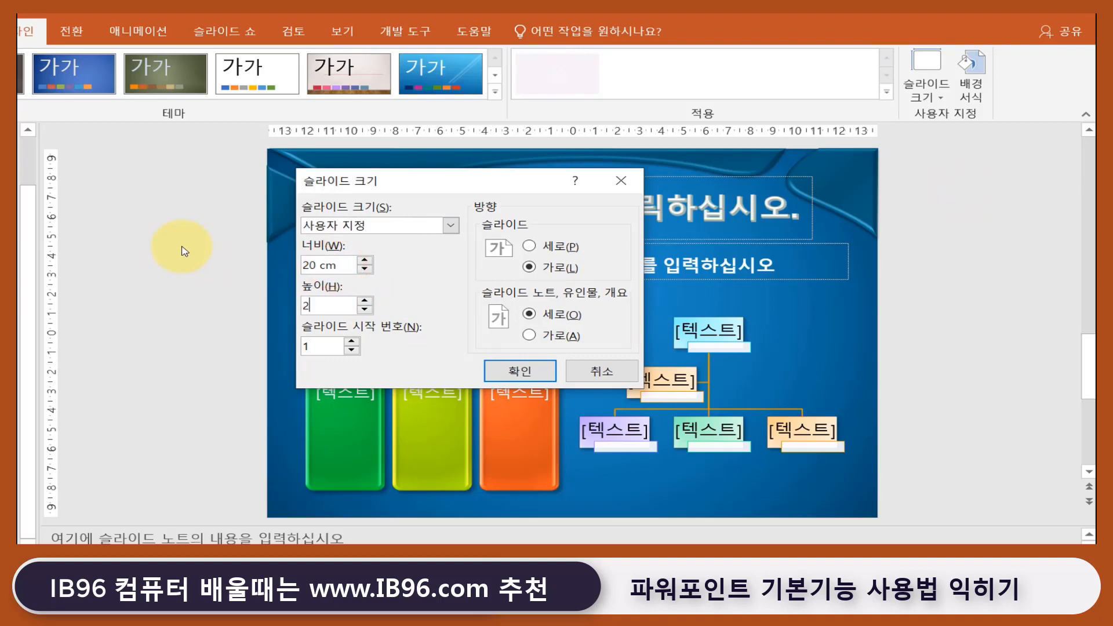
click(520, 371)
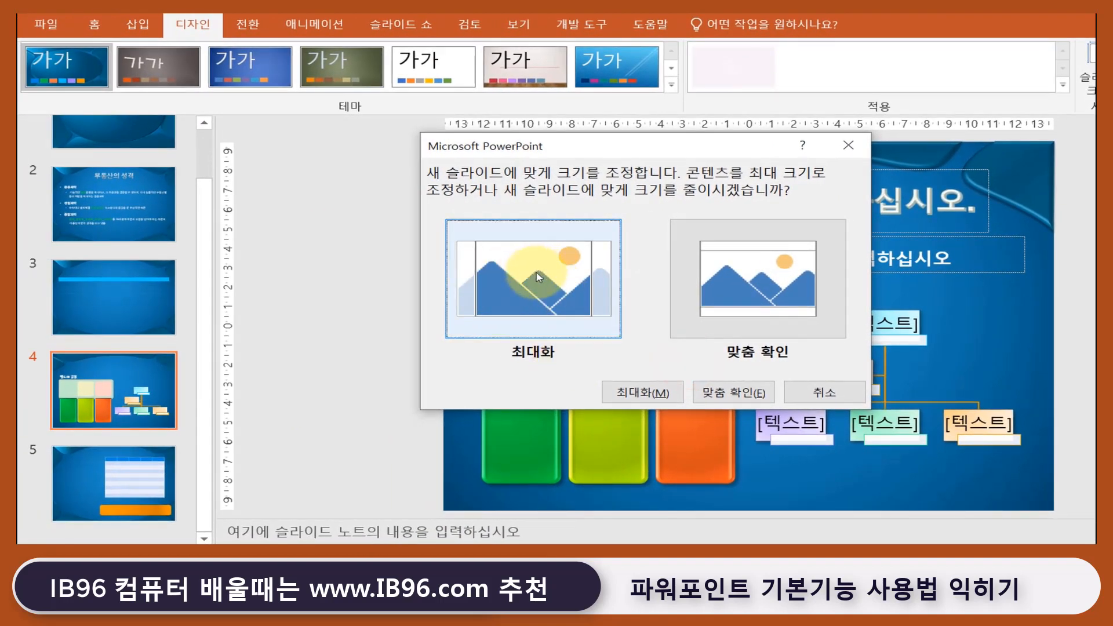
click(538, 277)
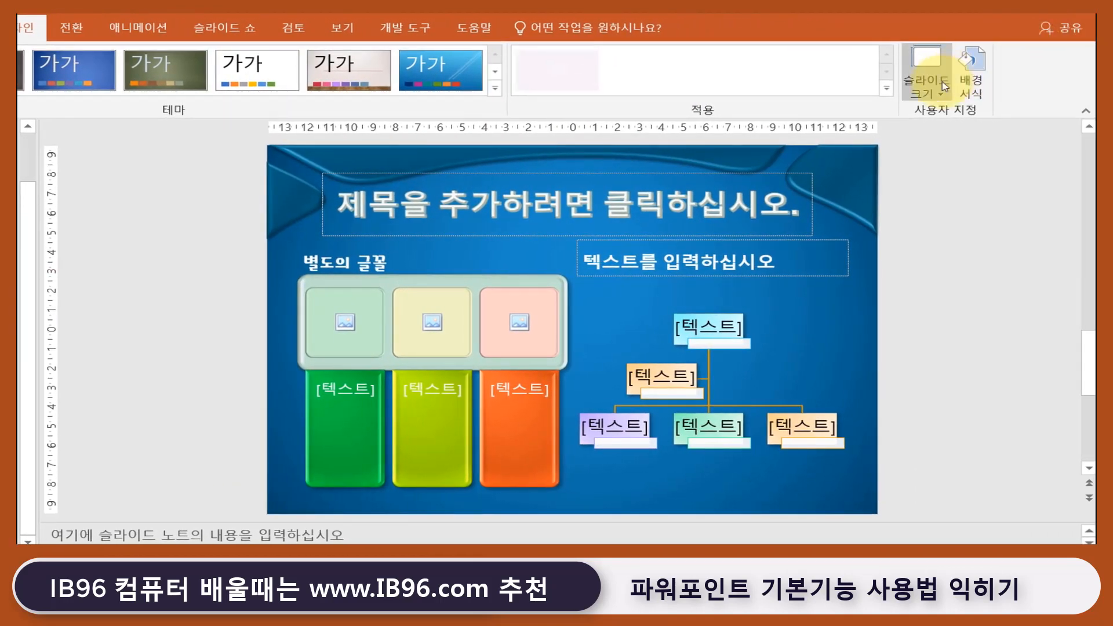
Resize the slides to a custom 20 by 20 cm with the content scaled to Ensure Fit (맞춤 확인)
click(945, 85)
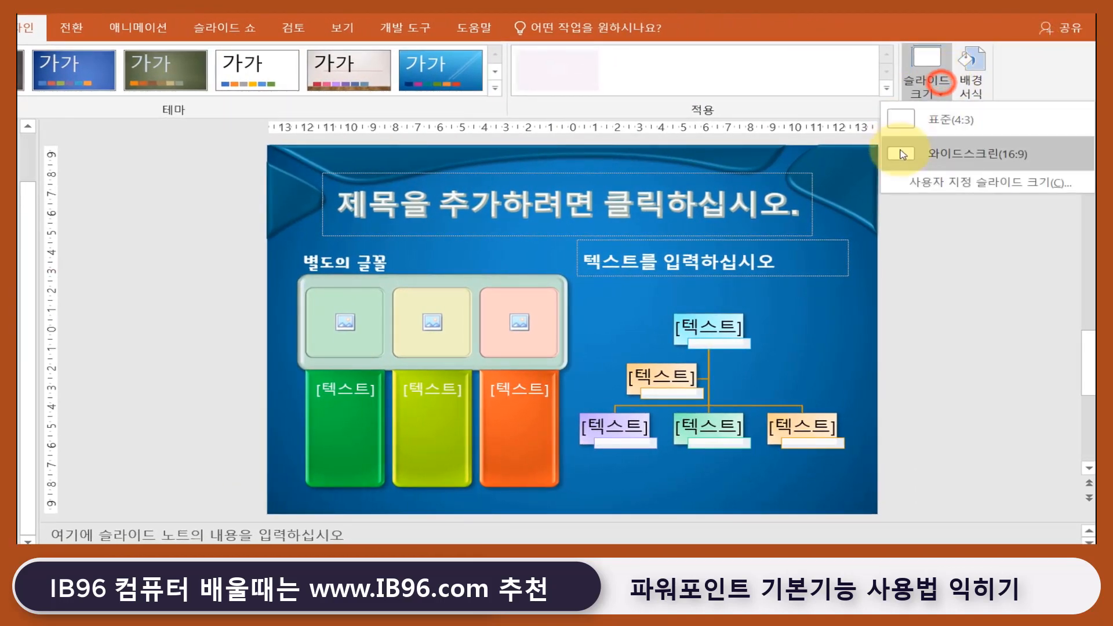
click(947, 180)
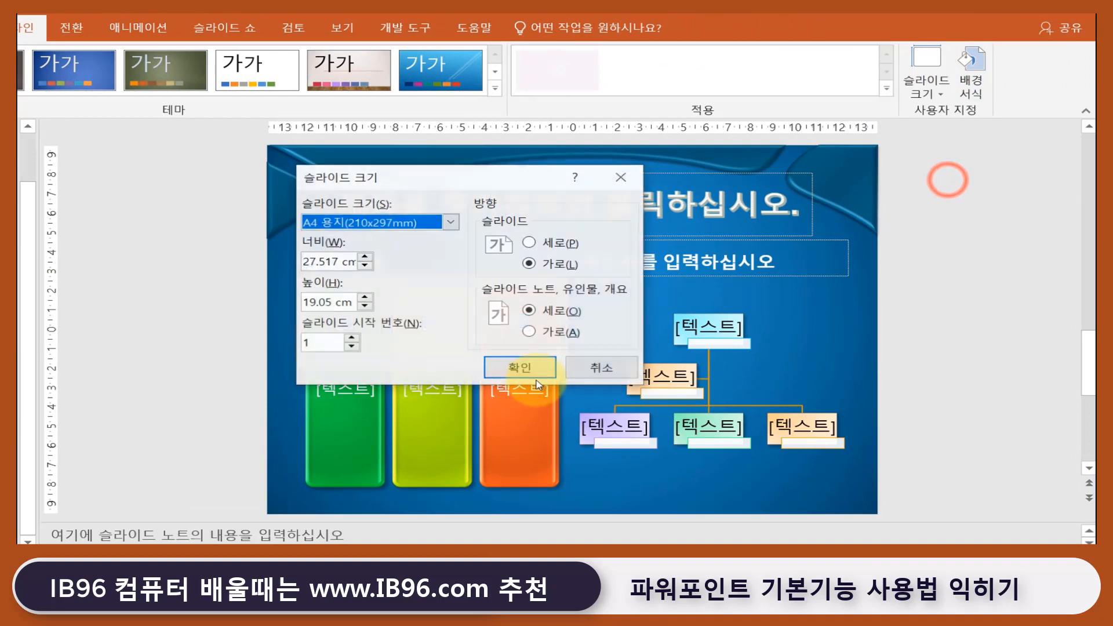
double_click(342, 260)
text(20)
key(Tab)
text(2)
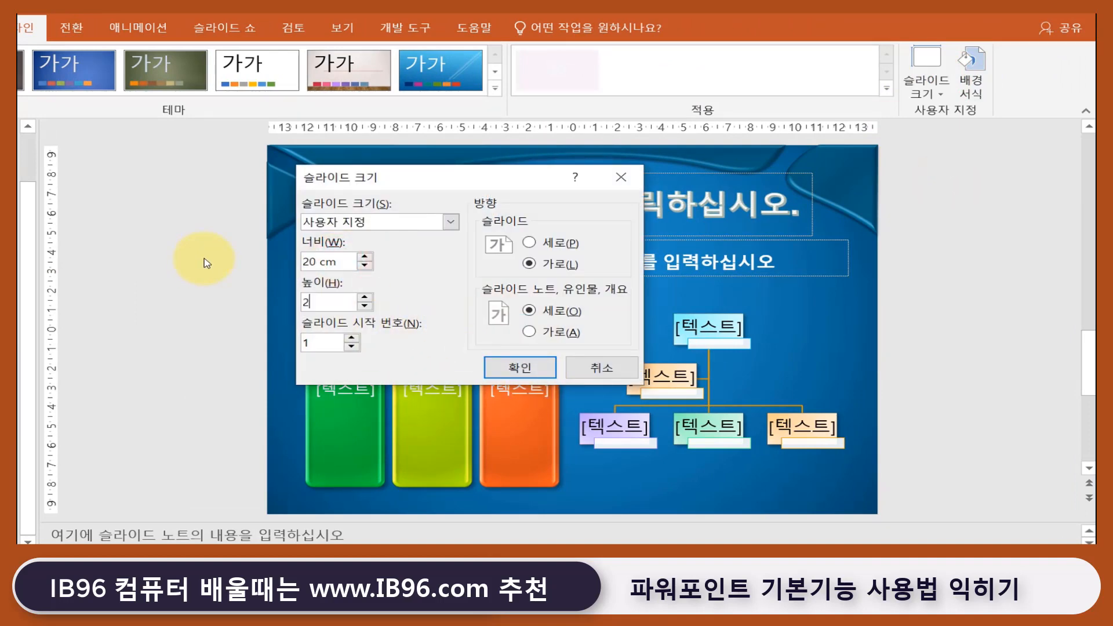
click(511, 367)
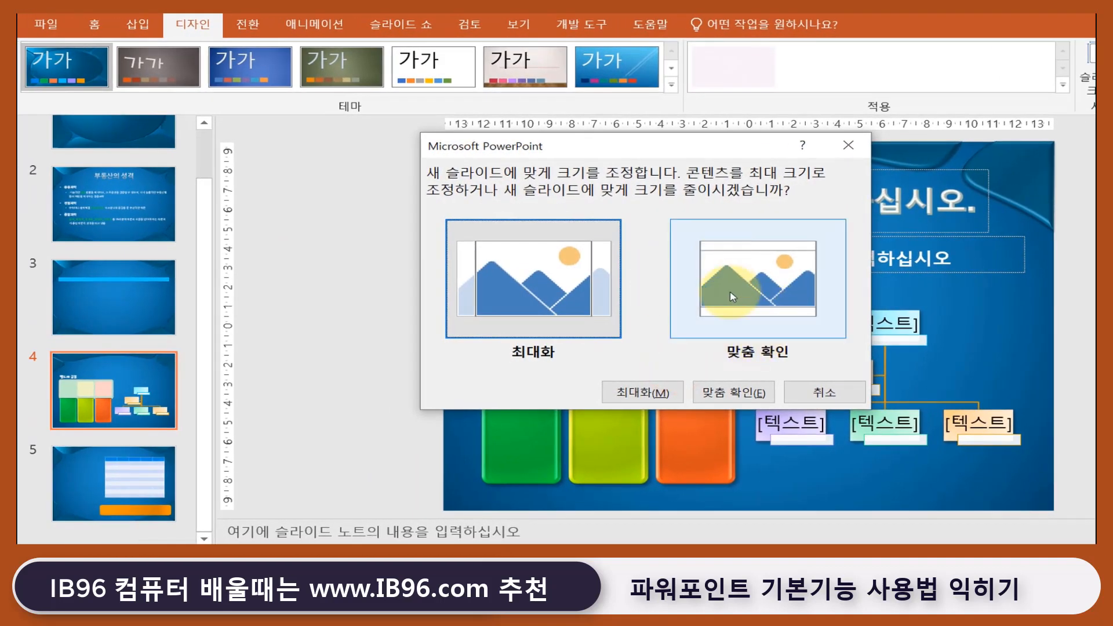
click(733, 294)
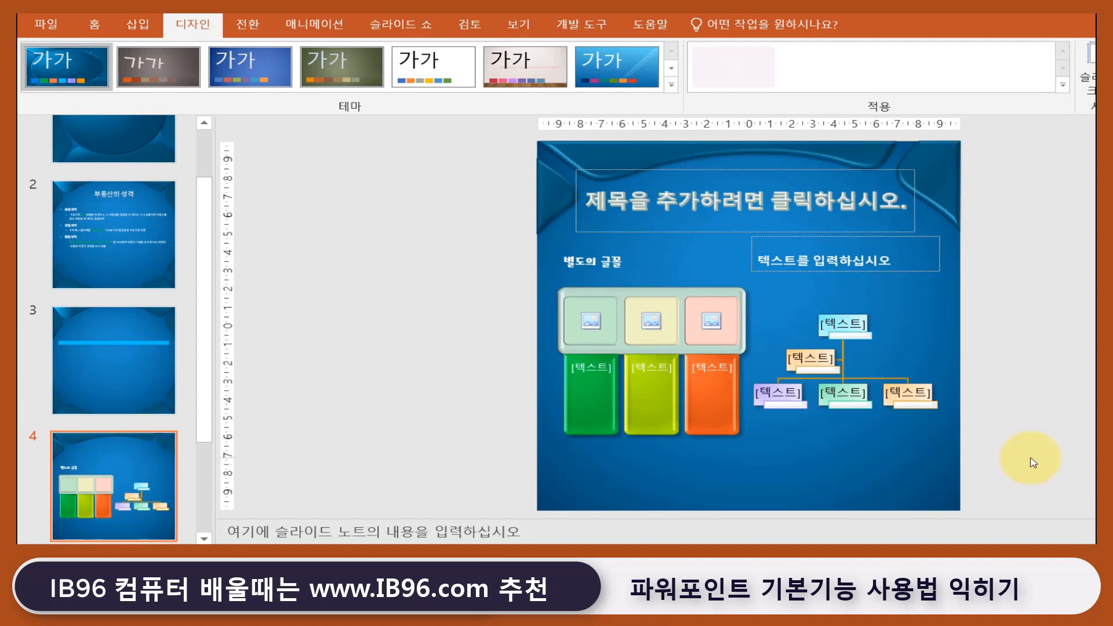
Check the font size of the body text on slide 2
click(111, 249)
click(756, 254)
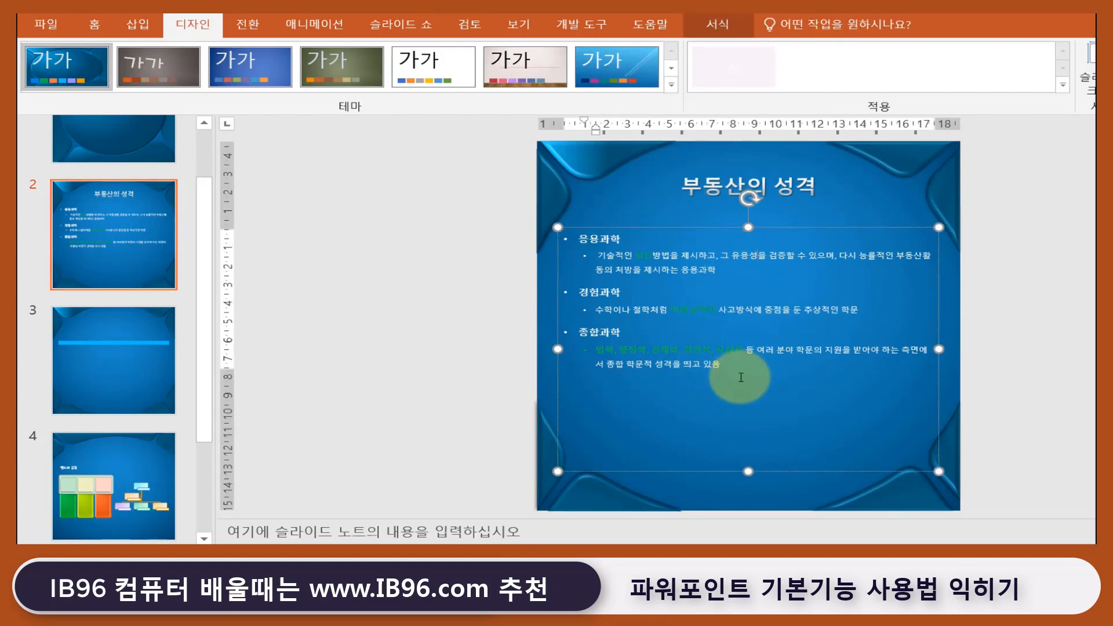
click(95, 24)
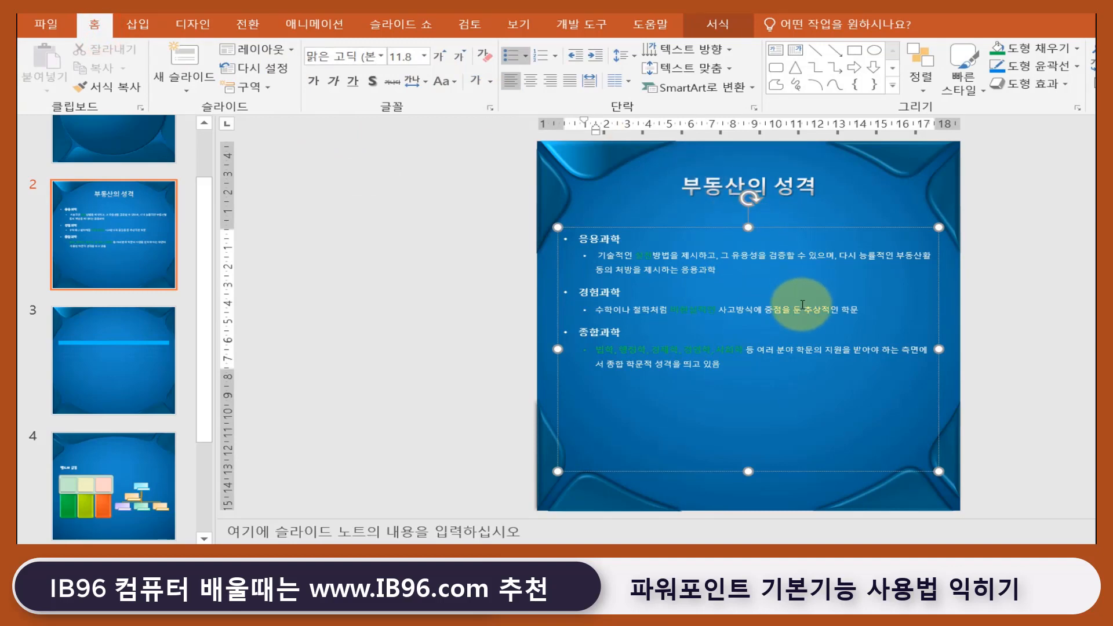
click(1039, 294)
click(900, 257)
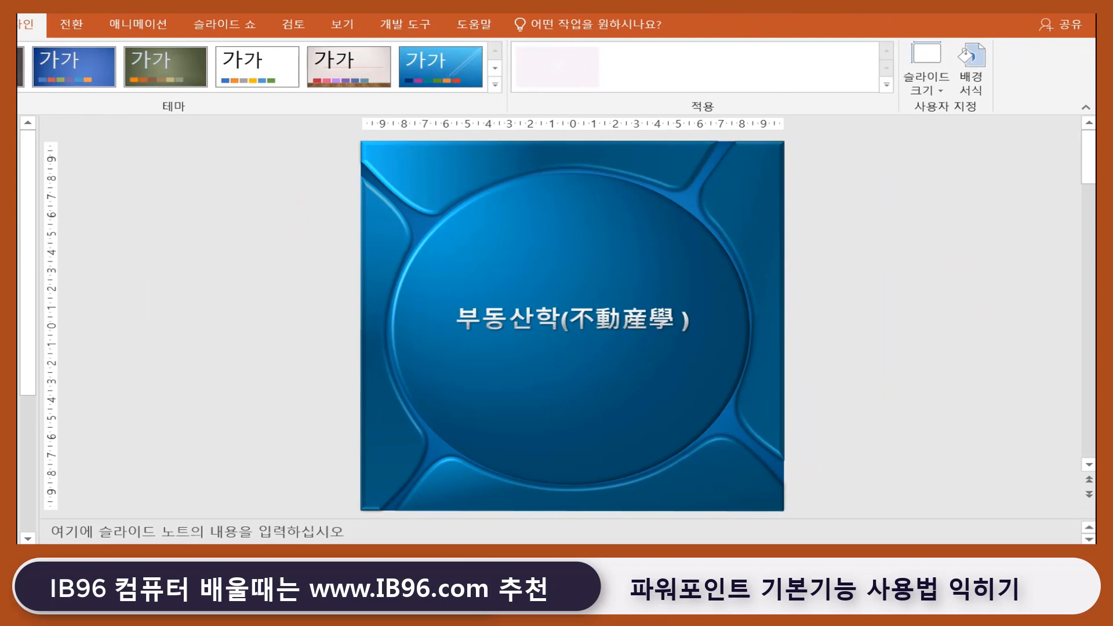
Open the title slide's background formatting and set its fill to picture or texture (그림 또는 질감 채우기)
click(971, 71)
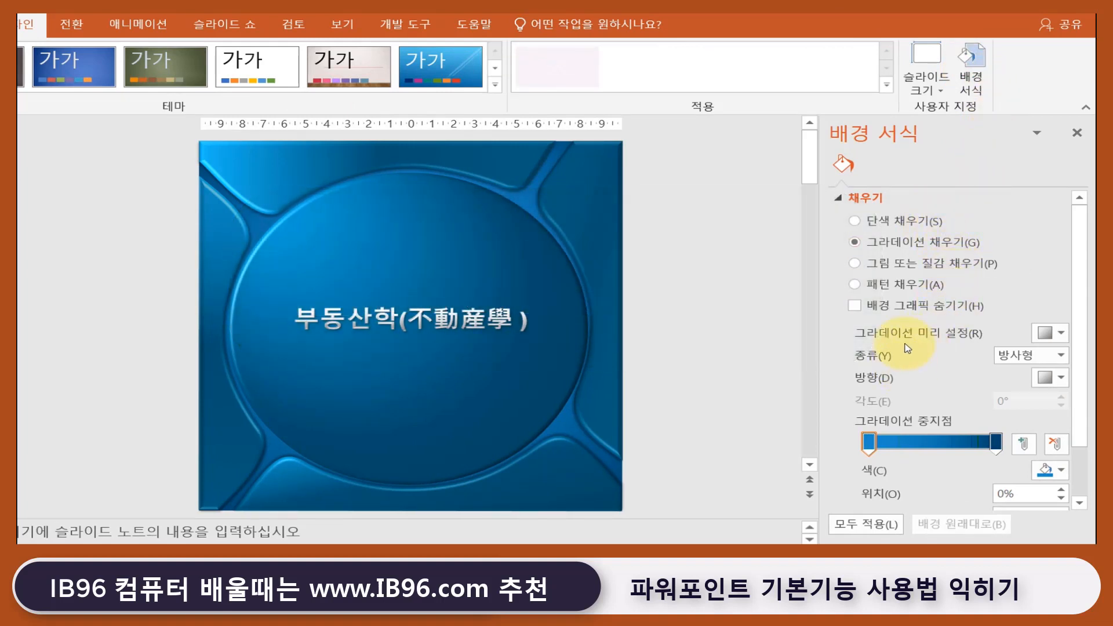
click(927, 177)
click(972, 264)
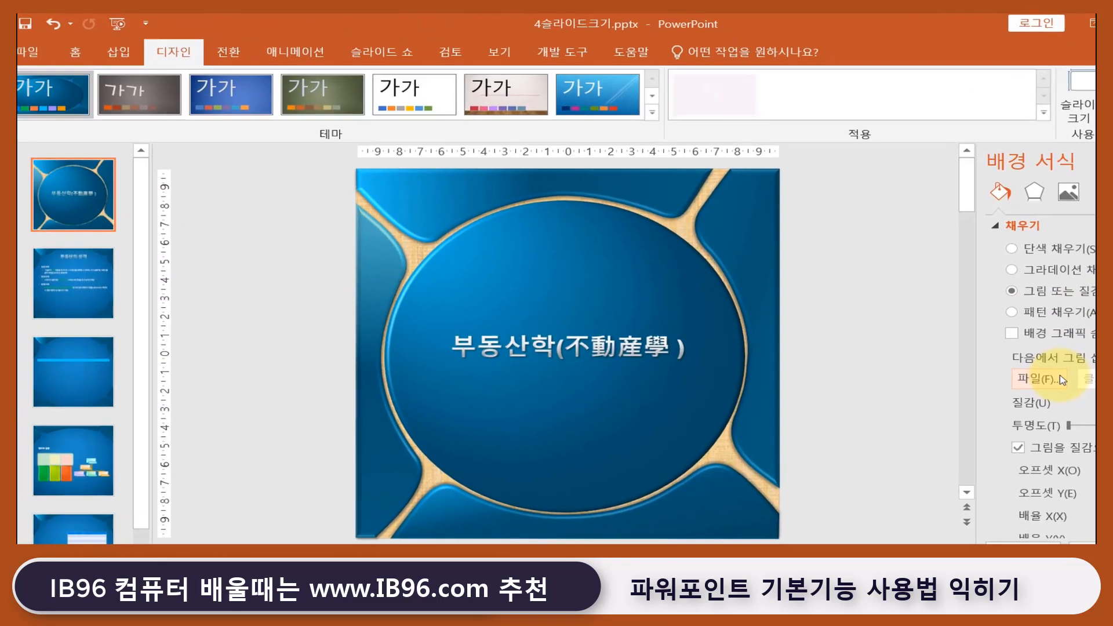
click(903, 351)
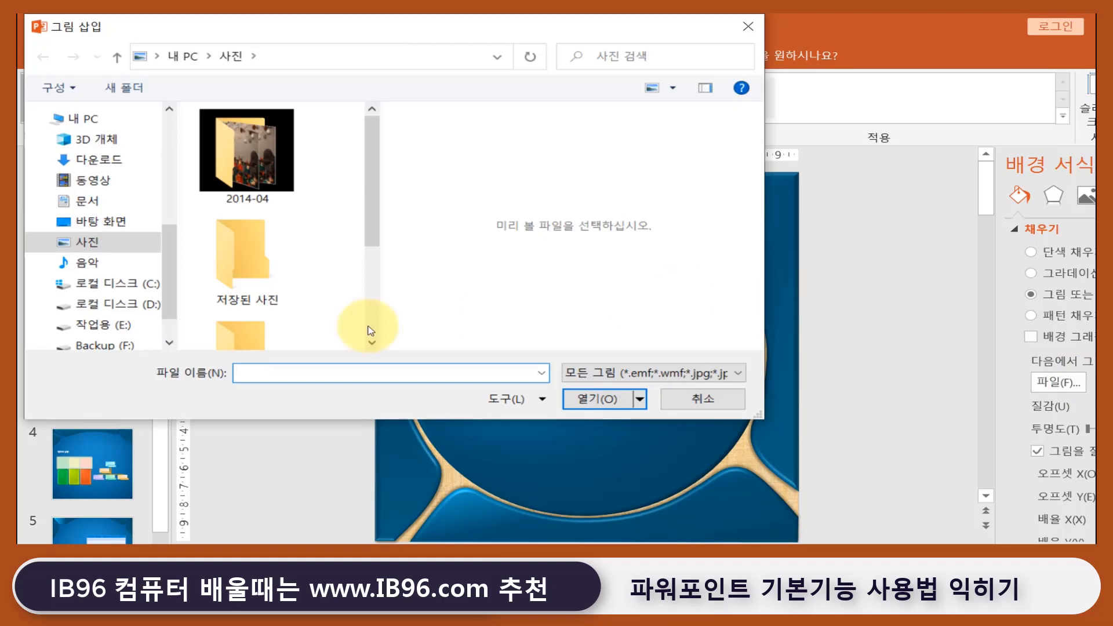
double_click(244, 273)
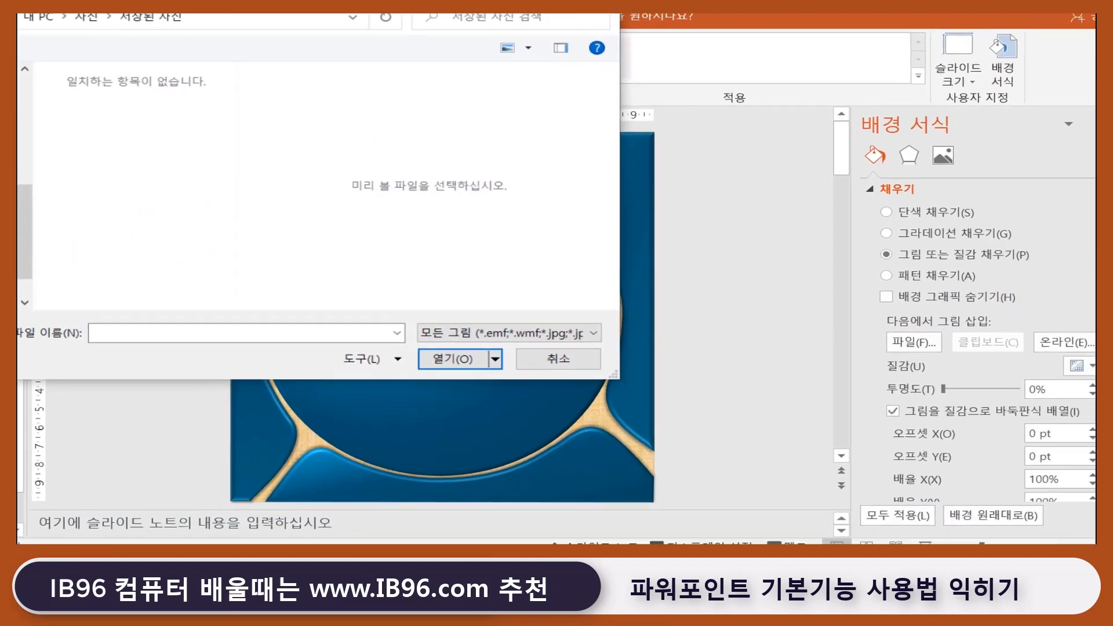
click(748, 27)
Search Bing online pictures for 산 and insert the first mountain image as the title slide's background
click(1020, 333)
click(576, 168)
text(산)
key(Return)
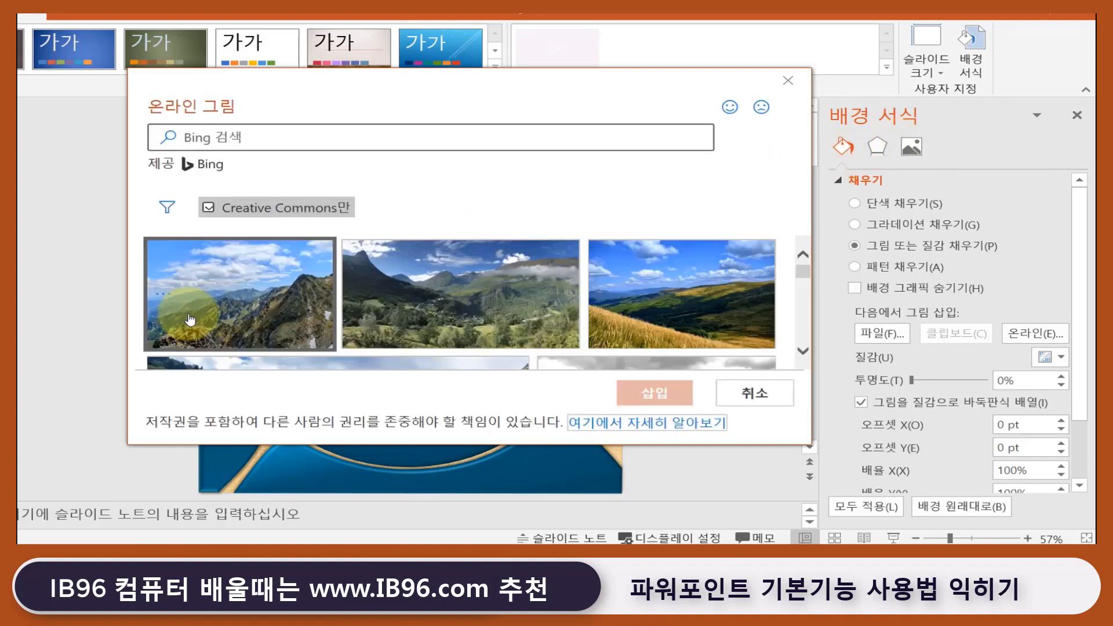
click(190, 319)
click(648, 392)
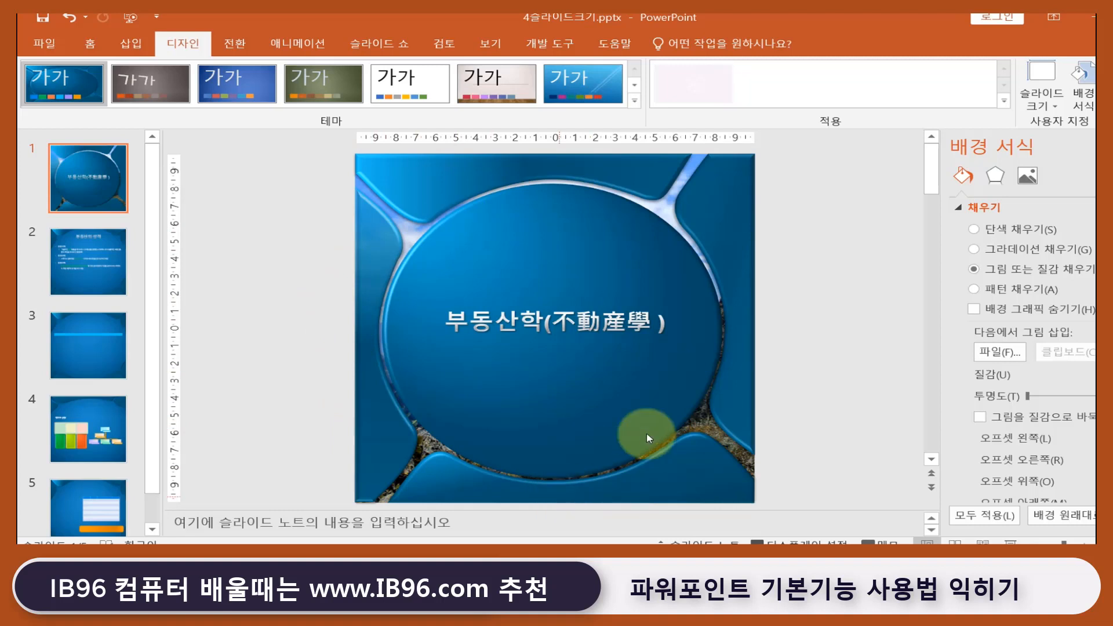
Hide the title slide's background graphics (배경 그래픽 숨기기) and apply the picture background to all slides
click(1013, 313)
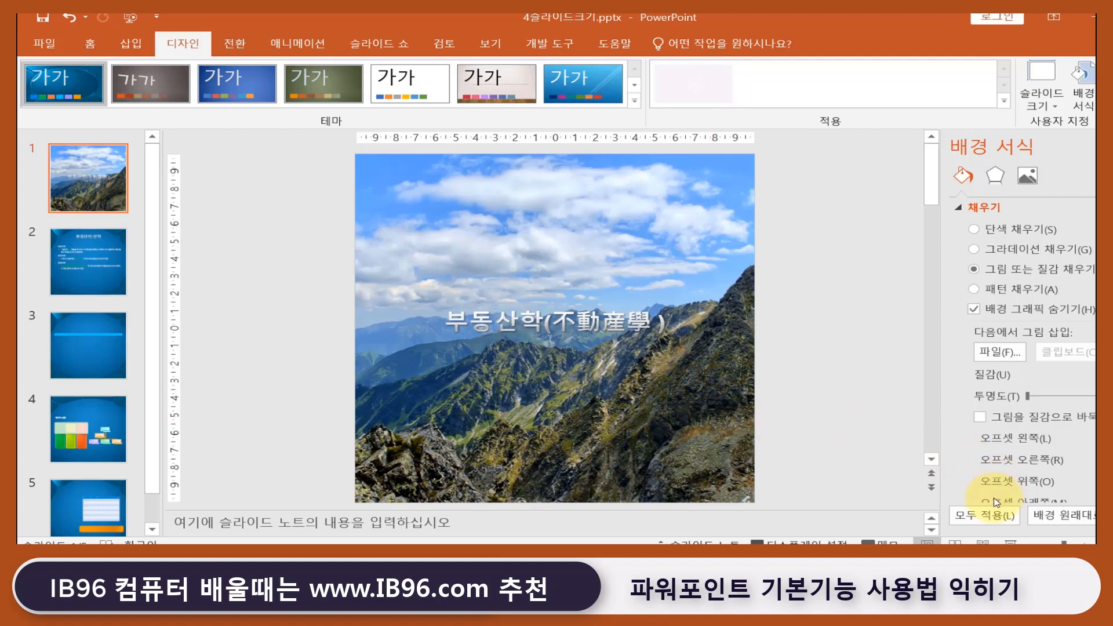
click(987, 515)
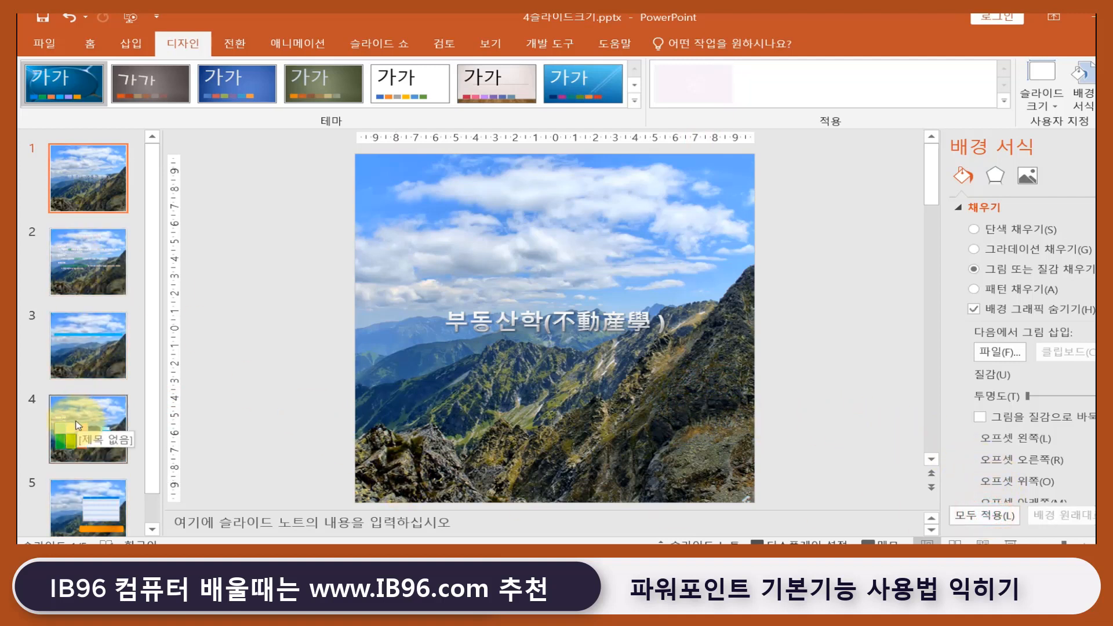
Undo applying the picture to all slides, then reset the title slide's background and show its background graphics again
click(68, 17)
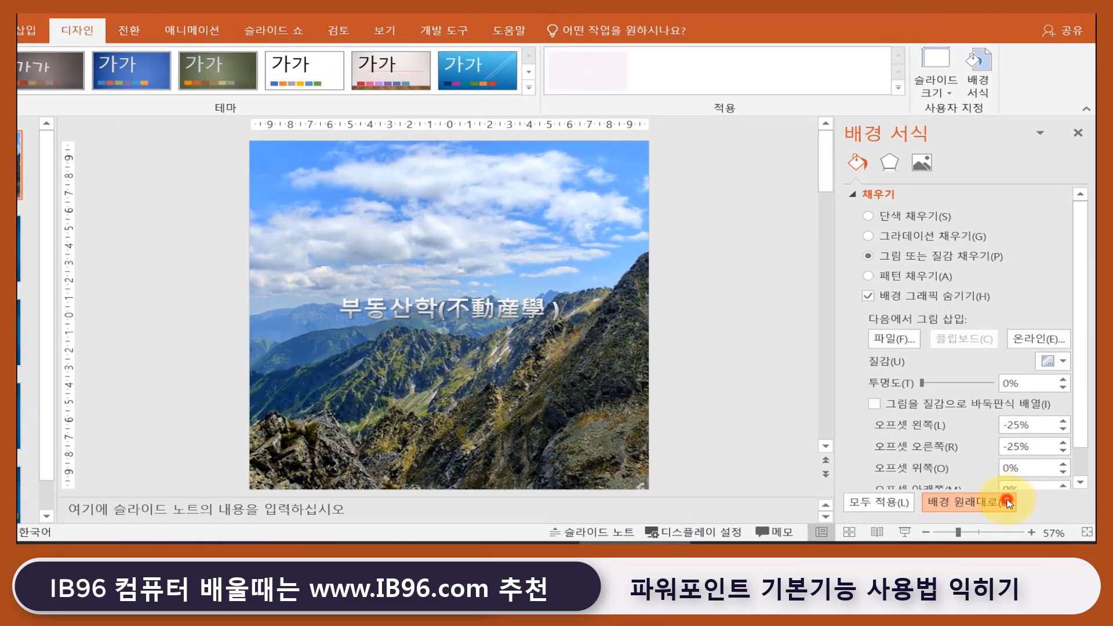
click(1049, 509)
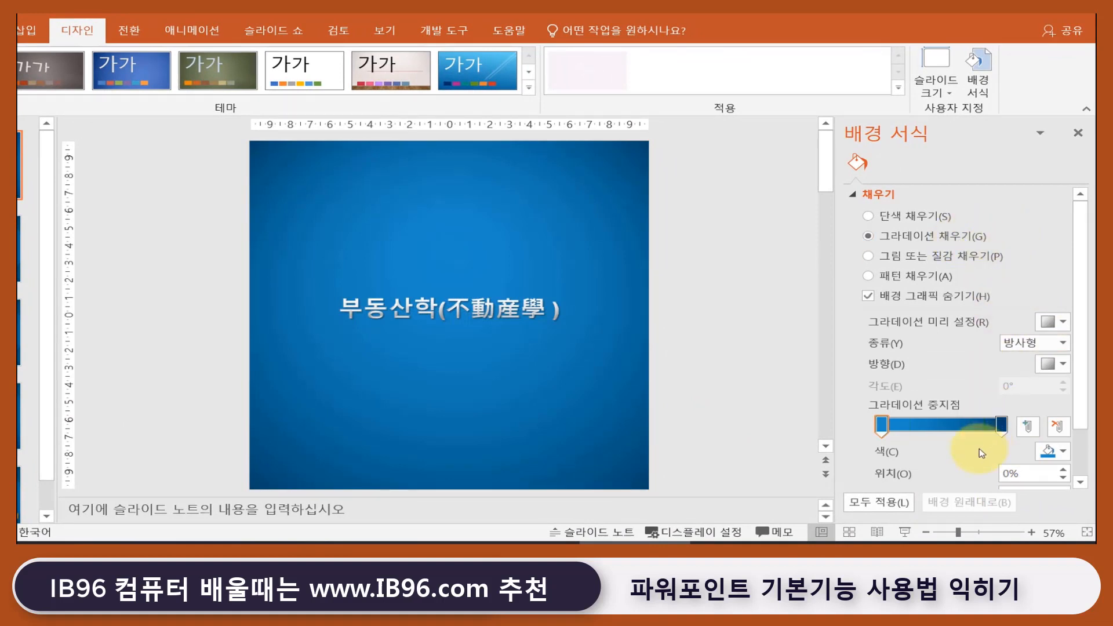
click(986, 302)
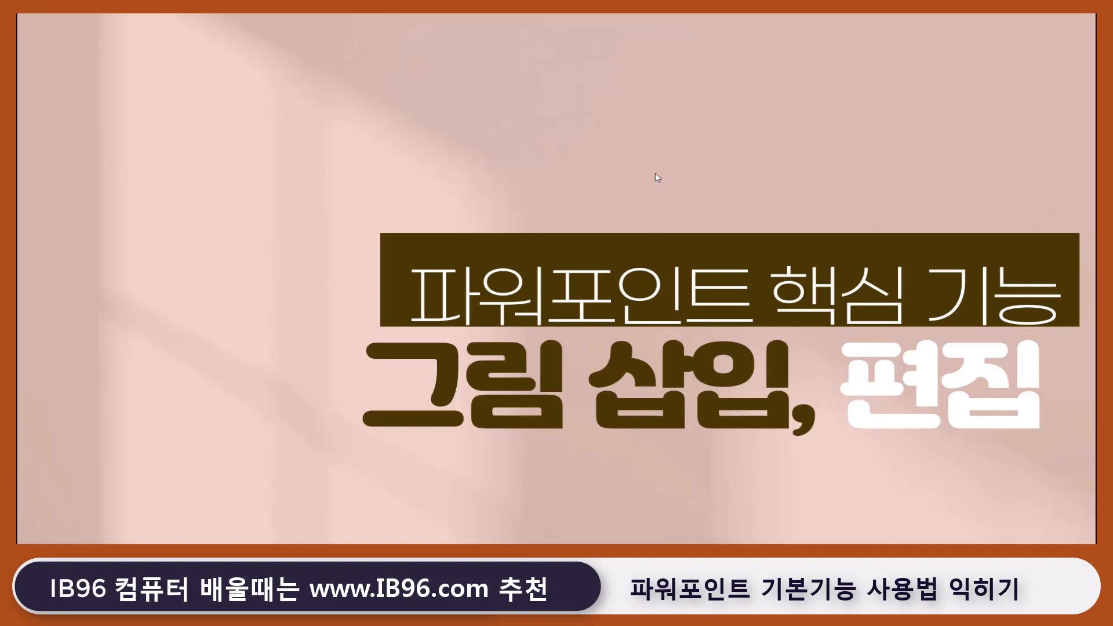
Start inserting an online picture on the blank slide 2 by preparing a Bing image search
click(135, 29)
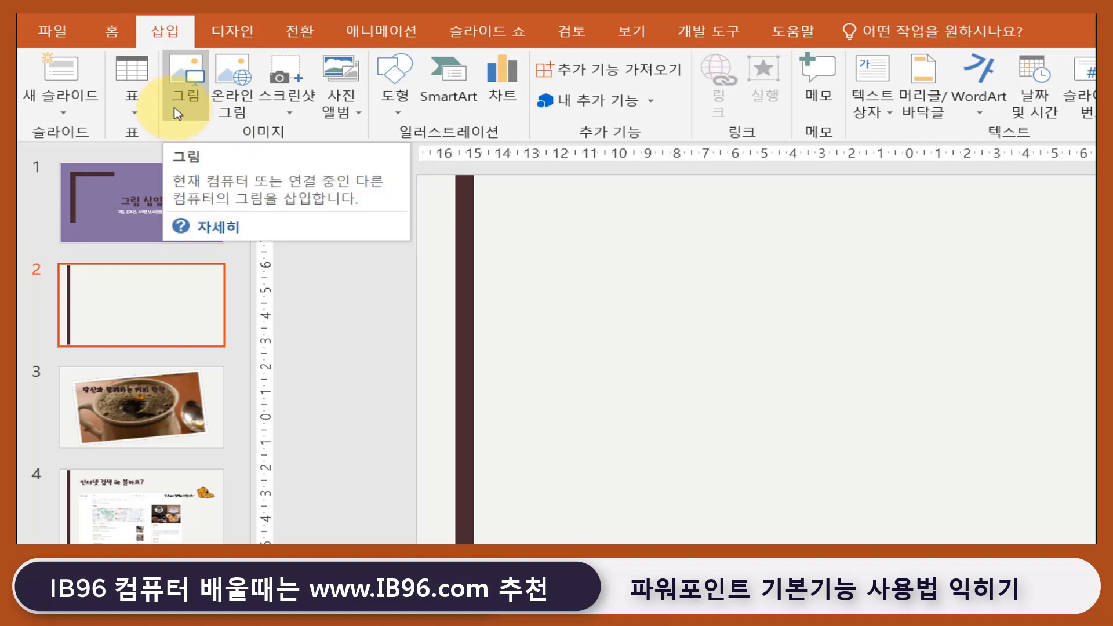
click(240, 104)
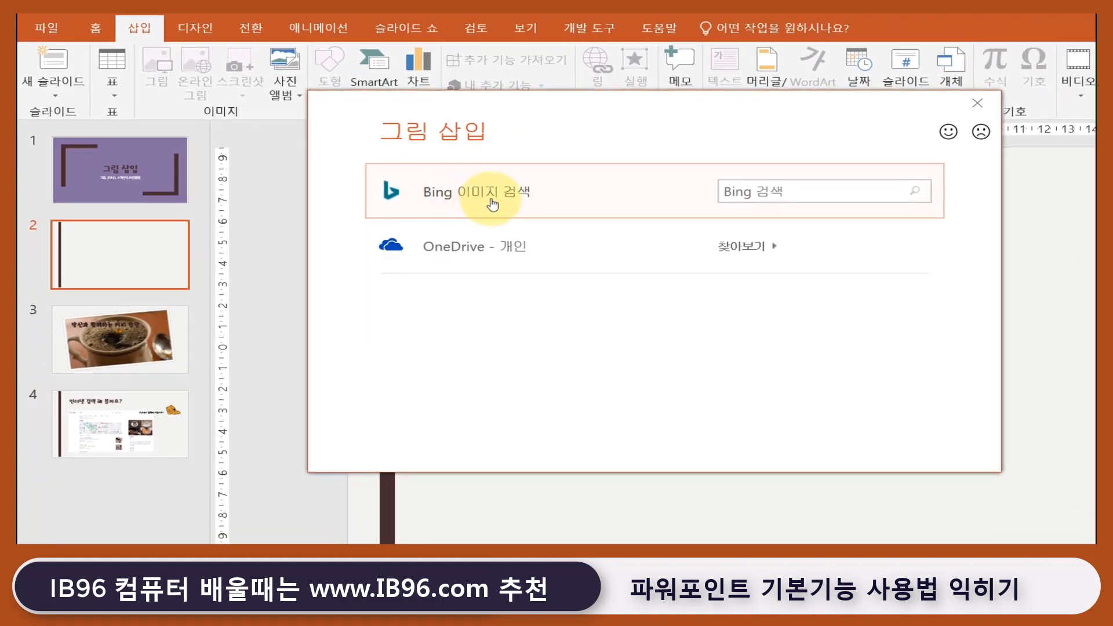
click(755, 187)
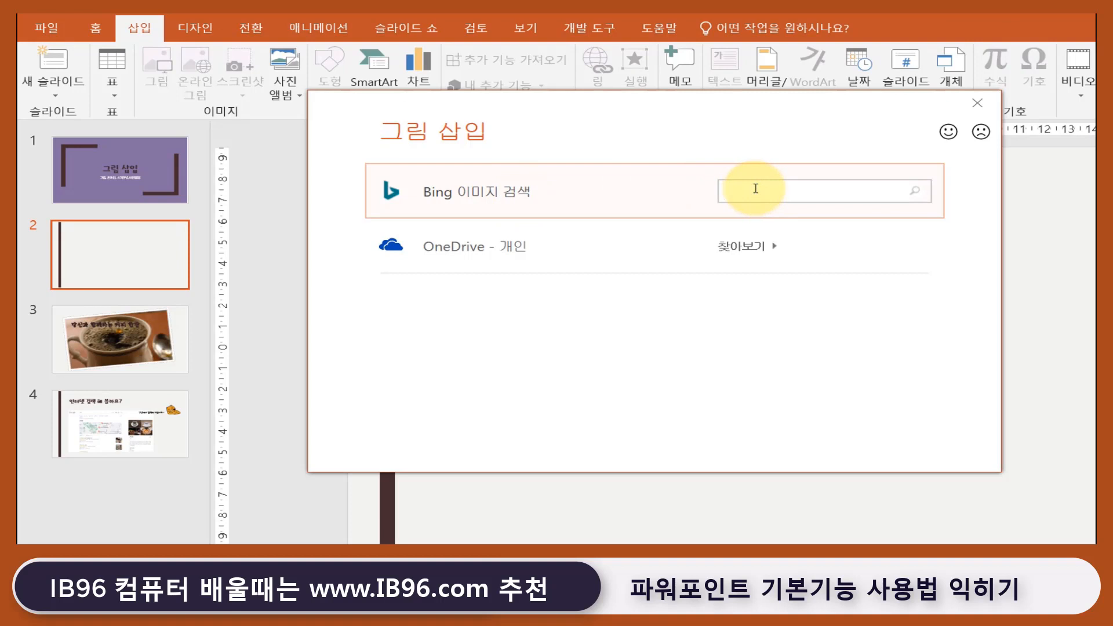
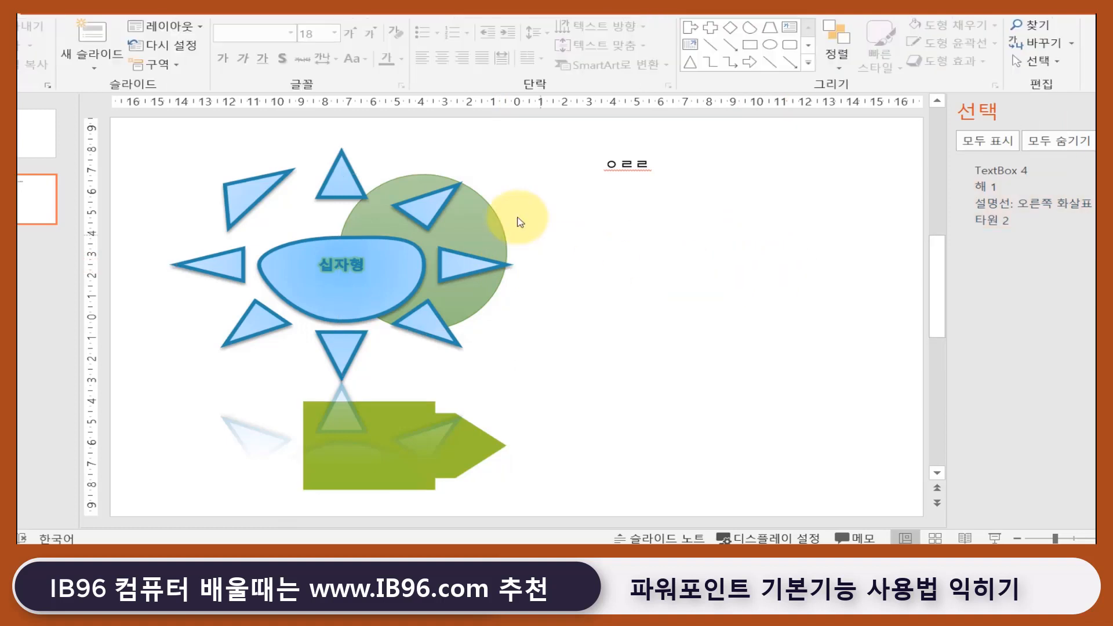
Shrink the green circle and the arrow callout and place them side by side to the right of the sun shape
drag(675, 215, 623, 267)
drag(583, 303, 648, 283)
drag(375, 439, 810, 268)
drag(918, 238, 871, 258)
drag(807, 285, 818, 294)
Select the sun, circle and arrow callout together and distribute them horizontally (가로 간격을 동일하게)
shift+click(638, 289)
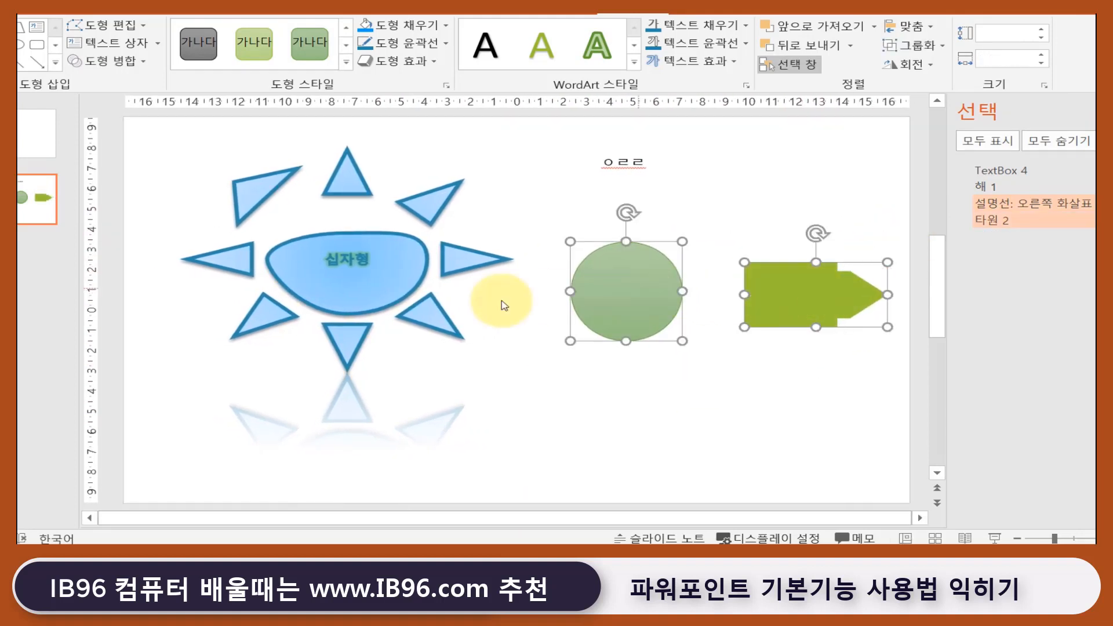
shift+click(414, 308)
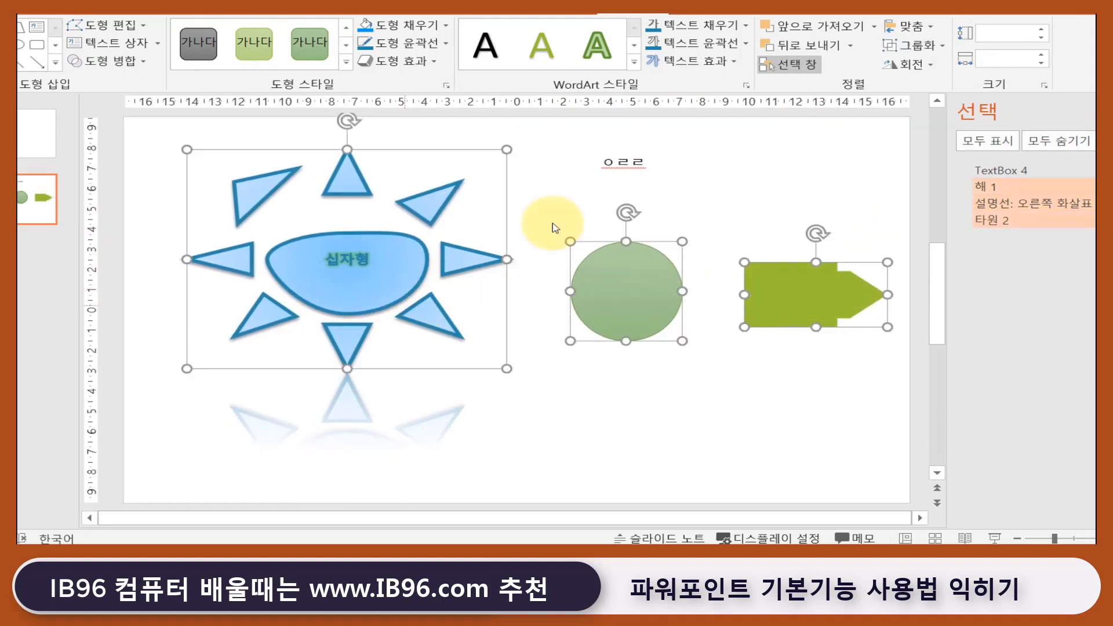
click(908, 26)
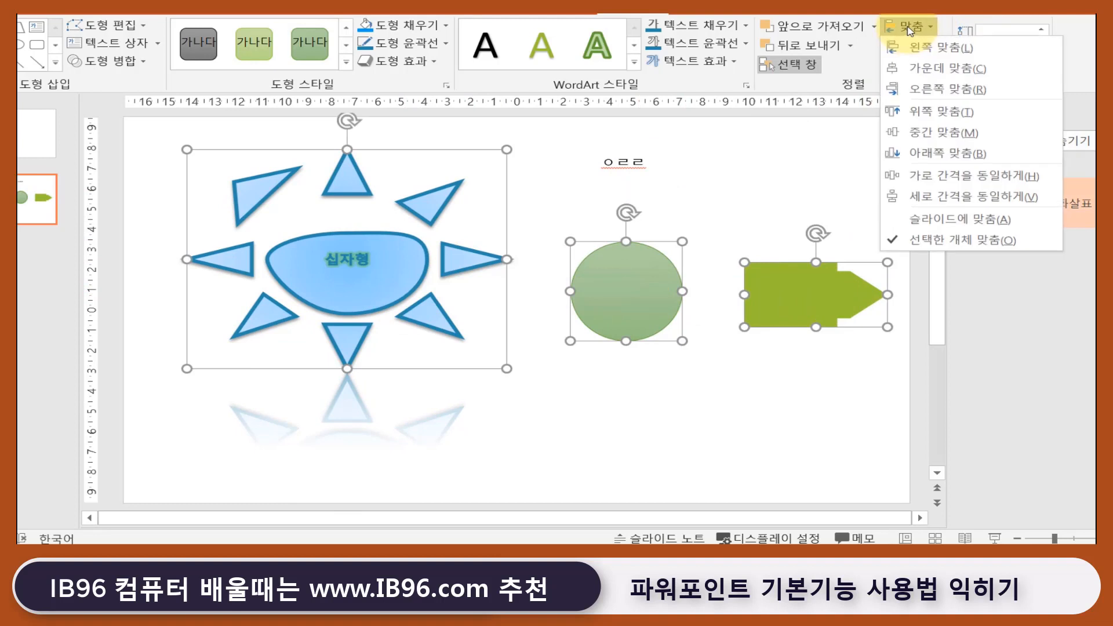
click(993, 175)
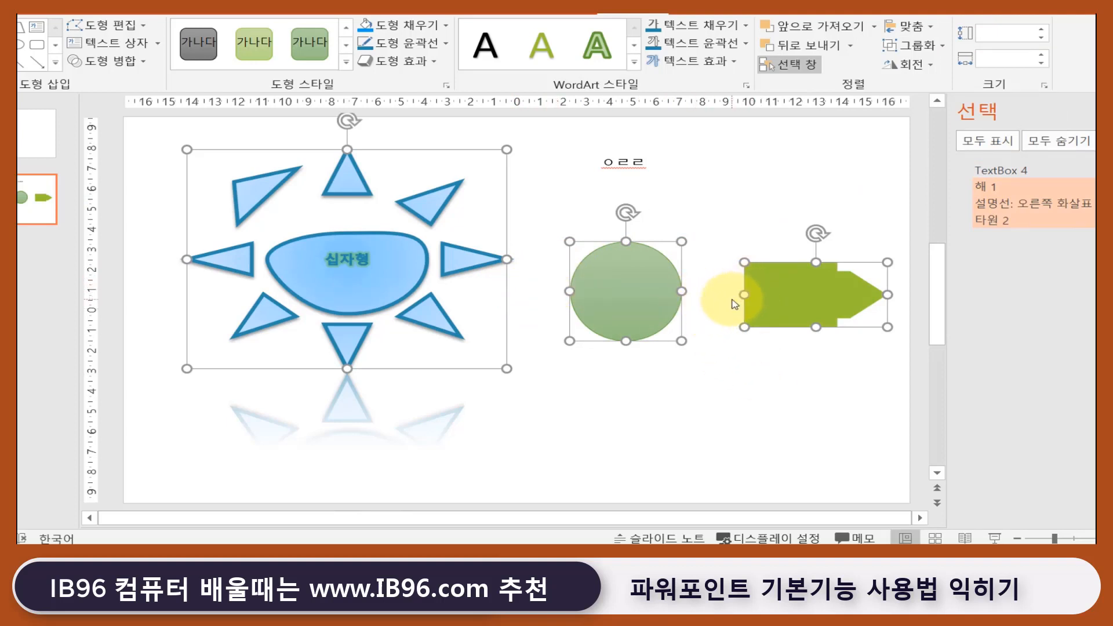
Align the three shapes relative to the slide (슬라이드에 맞춤), first to the middle and finally to the bottom
click(927, 27)
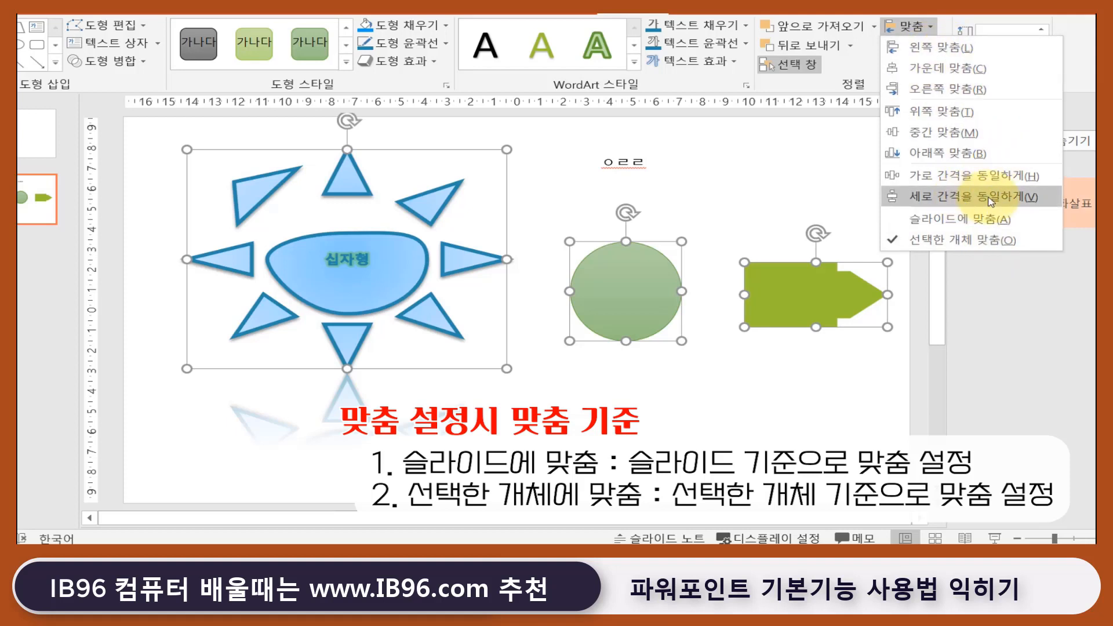
click(1009, 230)
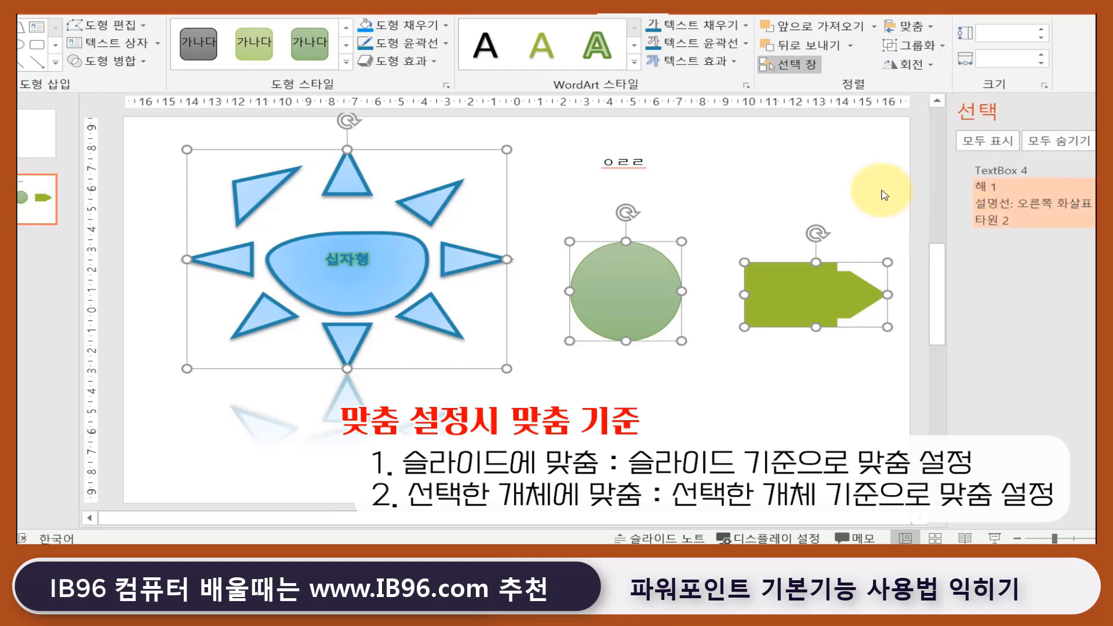
click(912, 28)
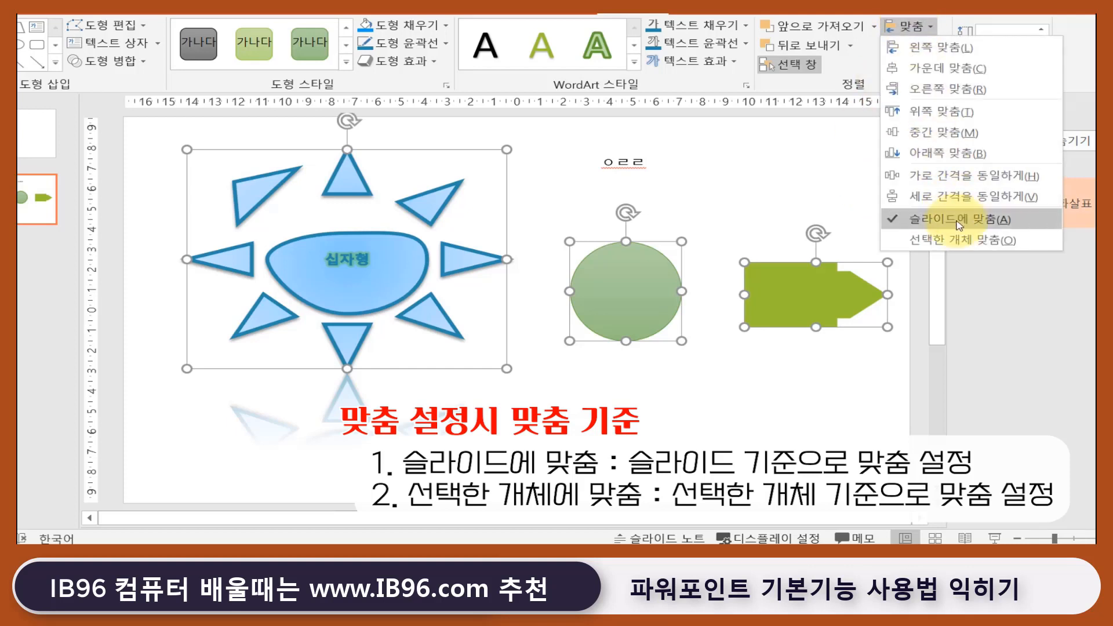
click(957, 133)
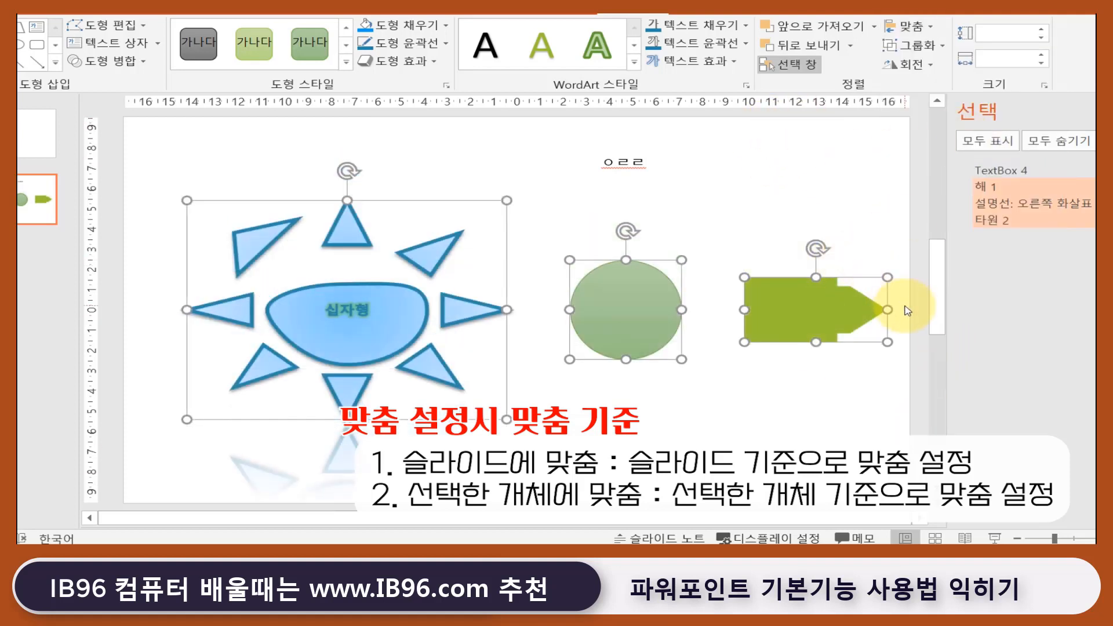
click(920, 31)
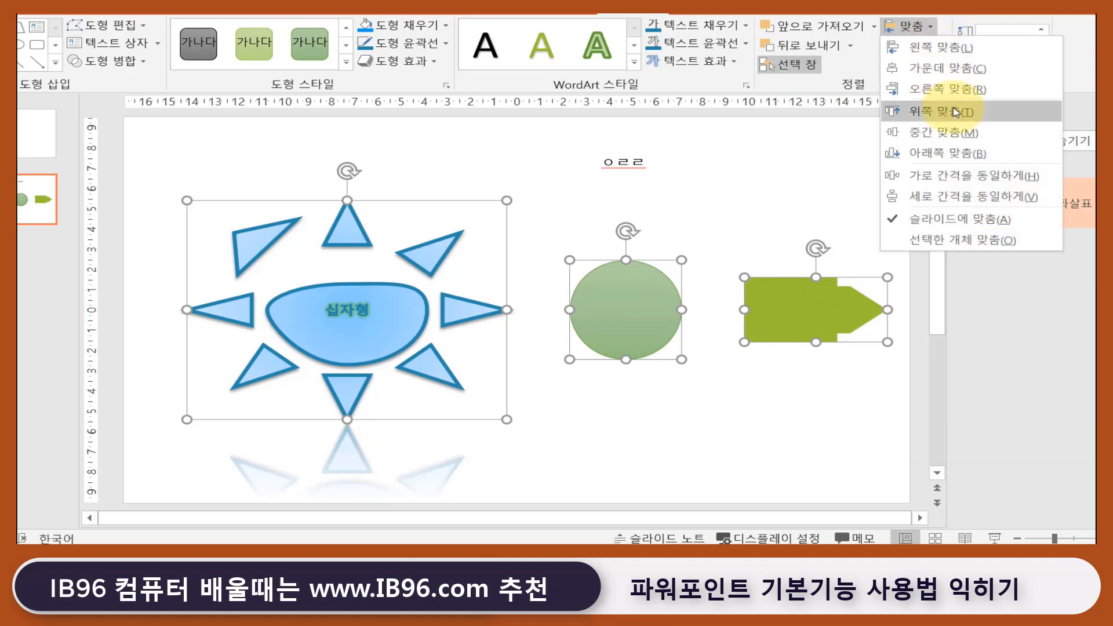
click(939, 153)
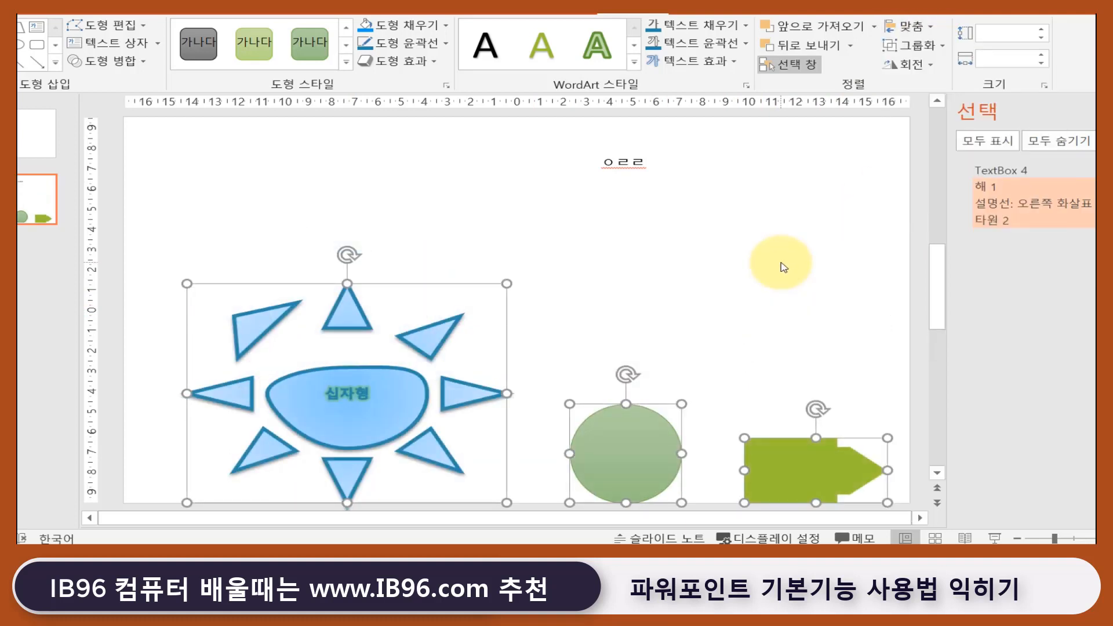
Switch the alignment reference to the selected objects (선택한 개체 맞춤) and left-align the three shapes
click(925, 29)
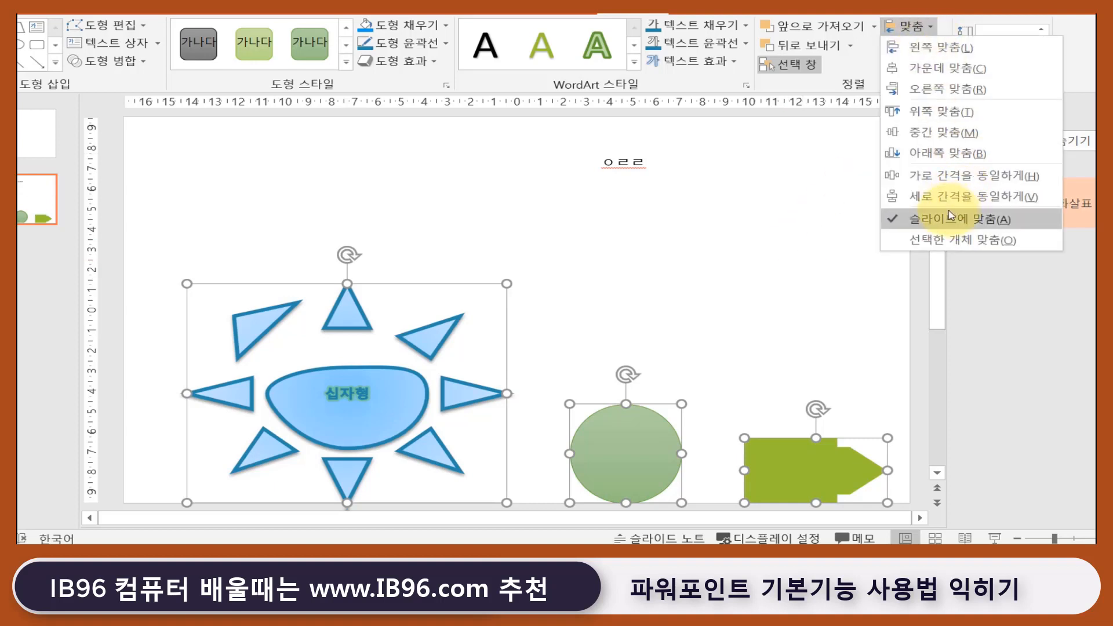
click(954, 239)
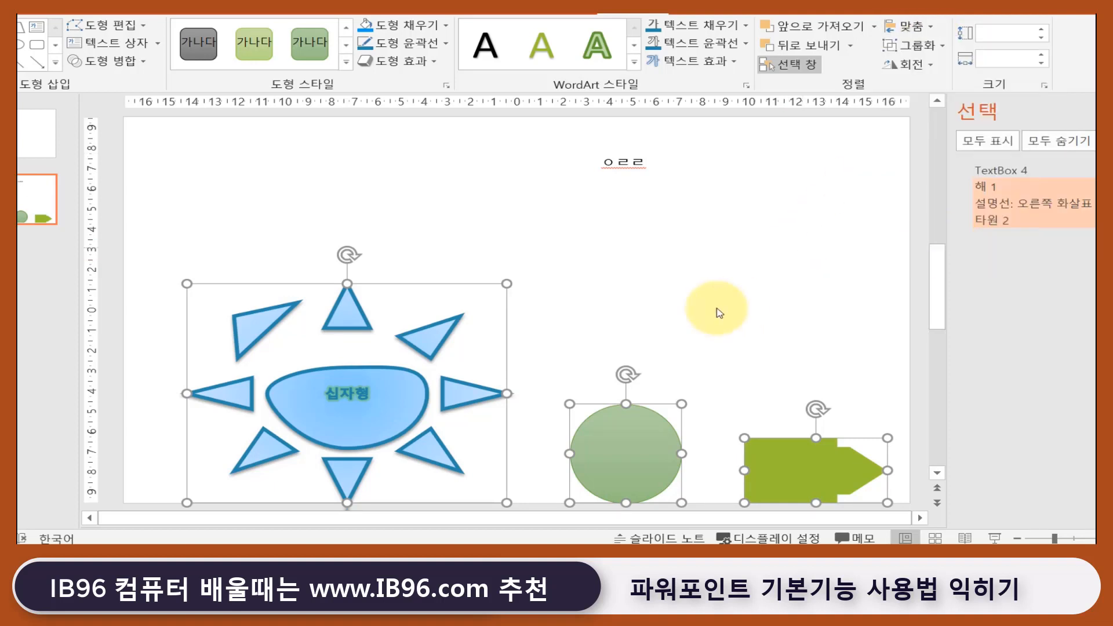
click(922, 29)
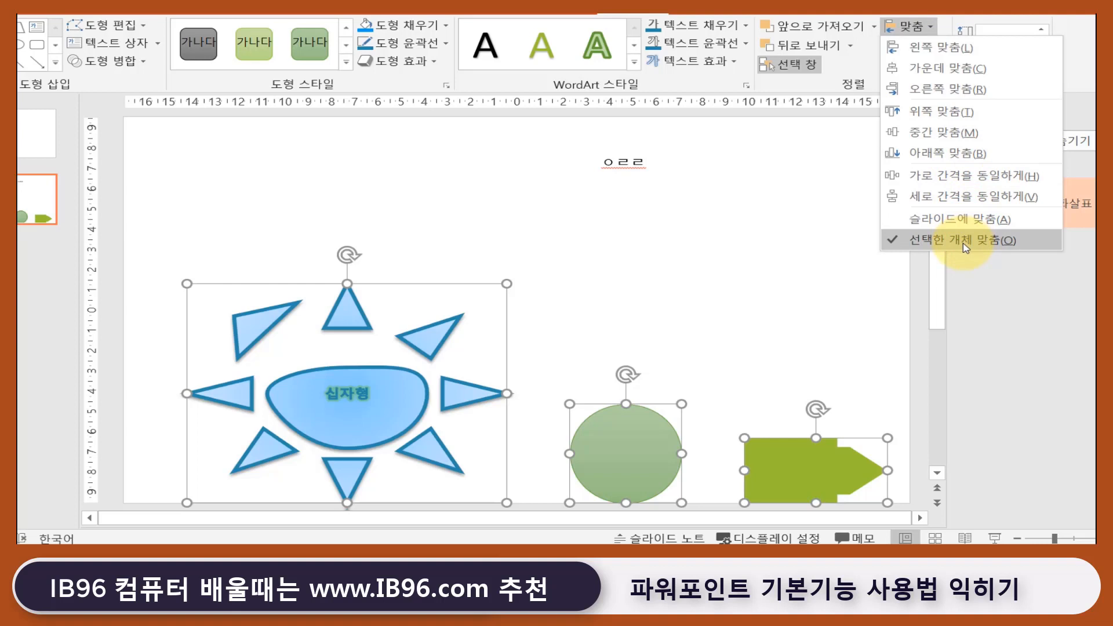
click(974, 47)
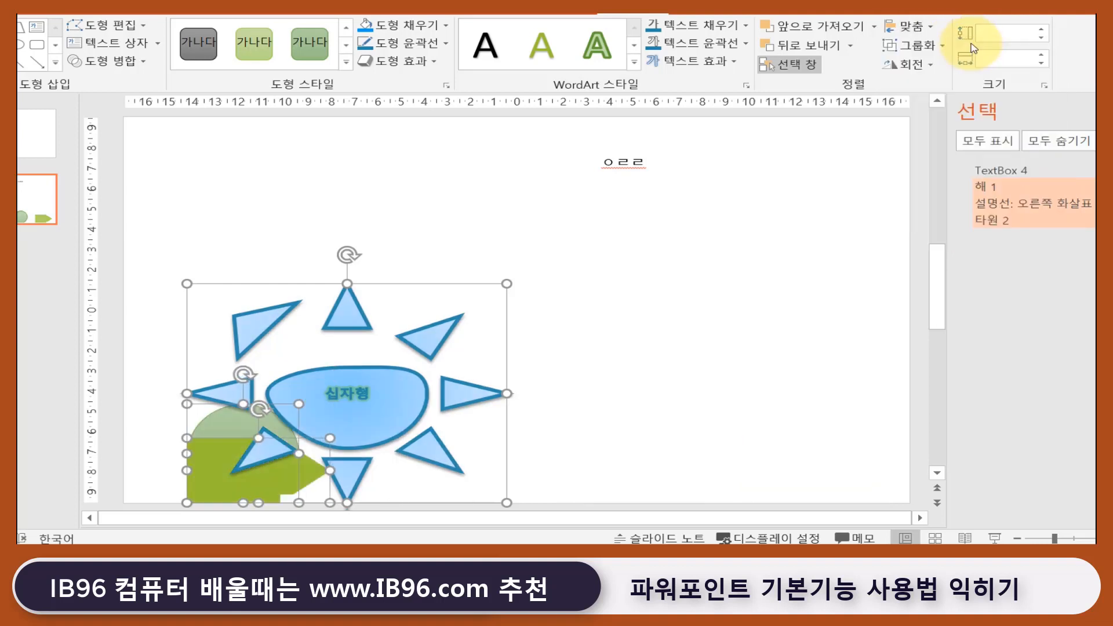
Group the three shapes, then move the group toward the slide's centre and shrink it to about 8.5 by 11.4 cm
click(918, 46)
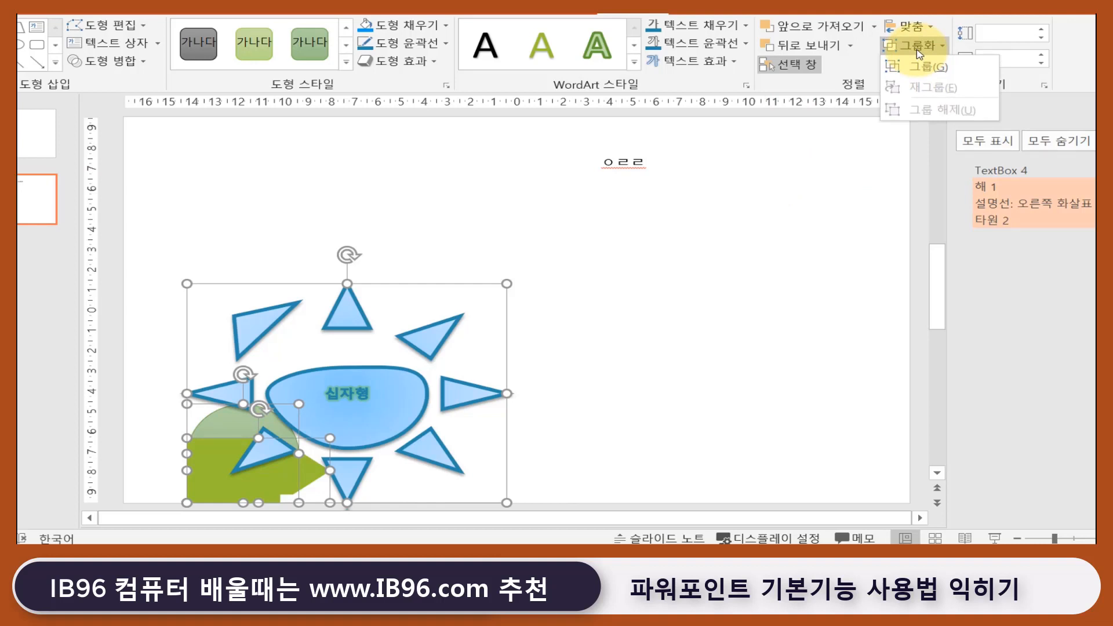
click(922, 77)
drag(408, 367, 541, 234)
drag(647, 147, 592, 196)
Select the sun individually inside the group, then move the whole group to the left half of the slide
click(644, 264)
click(460, 288)
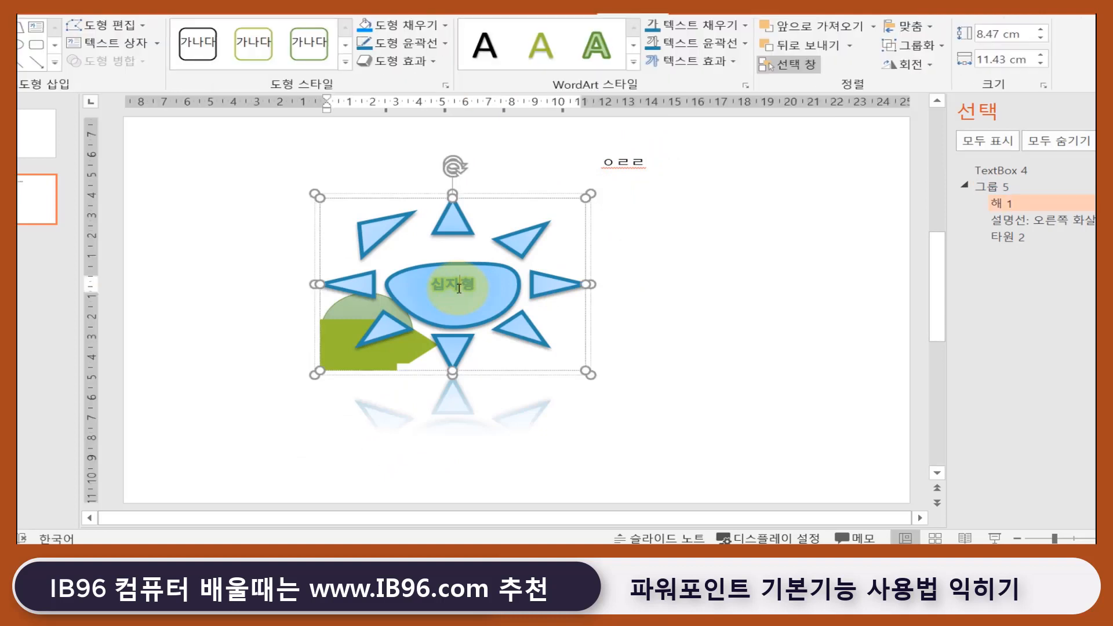
click(592, 315)
drag(548, 284, 445, 272)
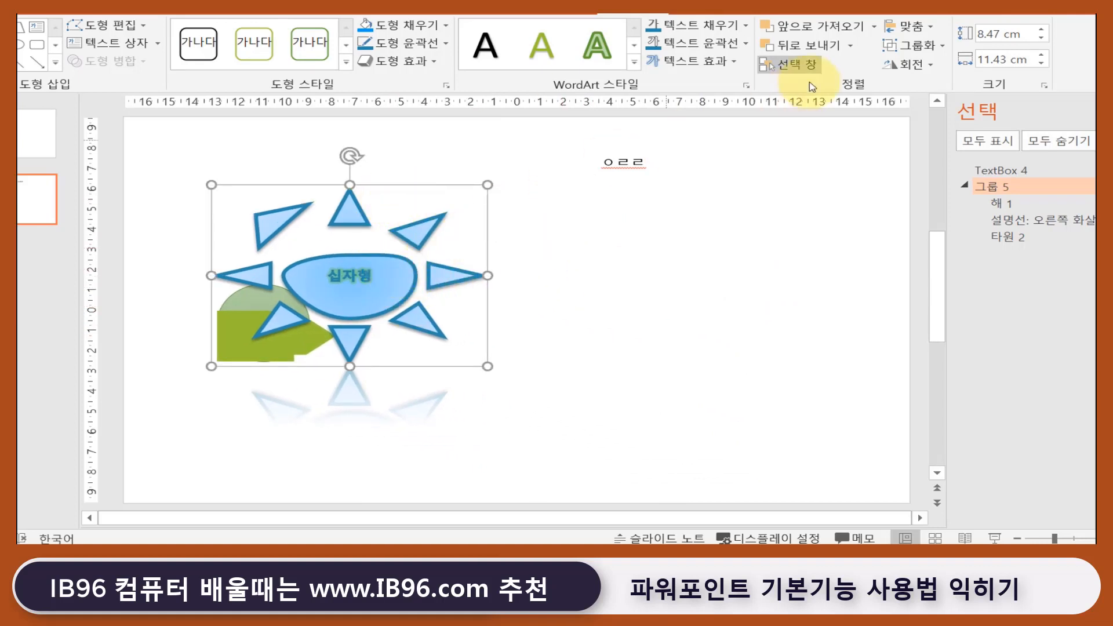
Ungroup the three shapes, regroup them, and ungroup them again, leaving nothing selected
click(922, 46)
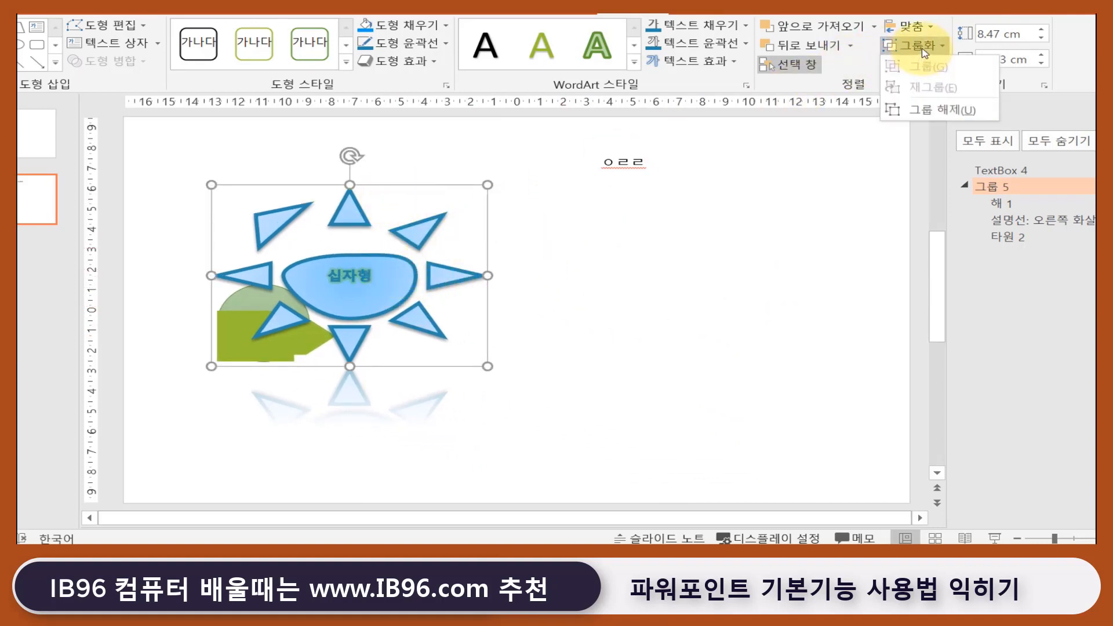
click(931, 110)
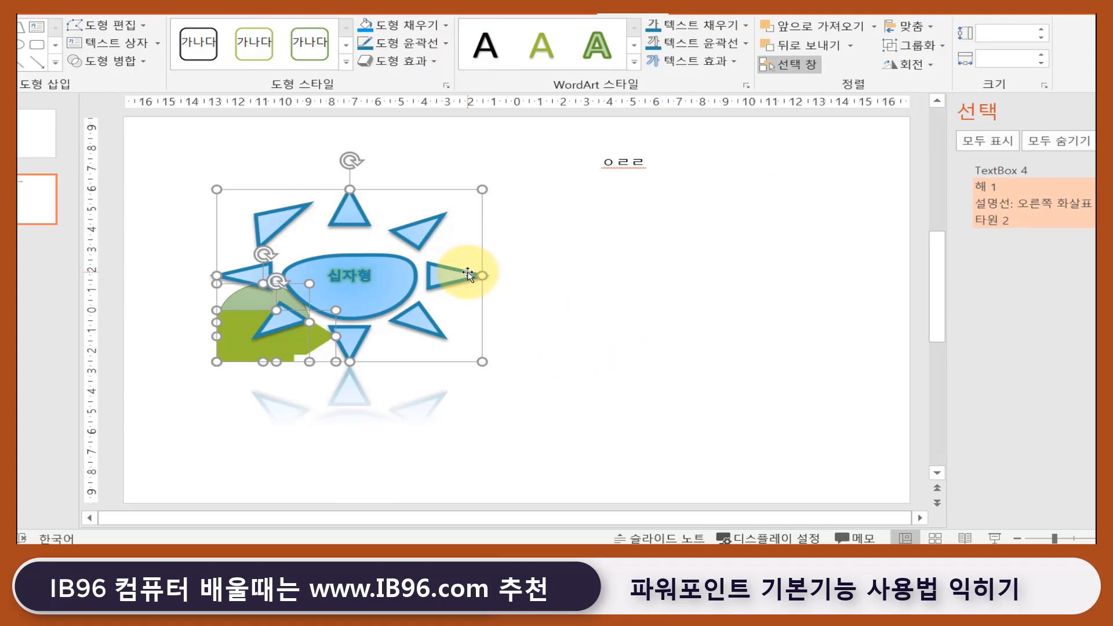
key(ctrl+g)
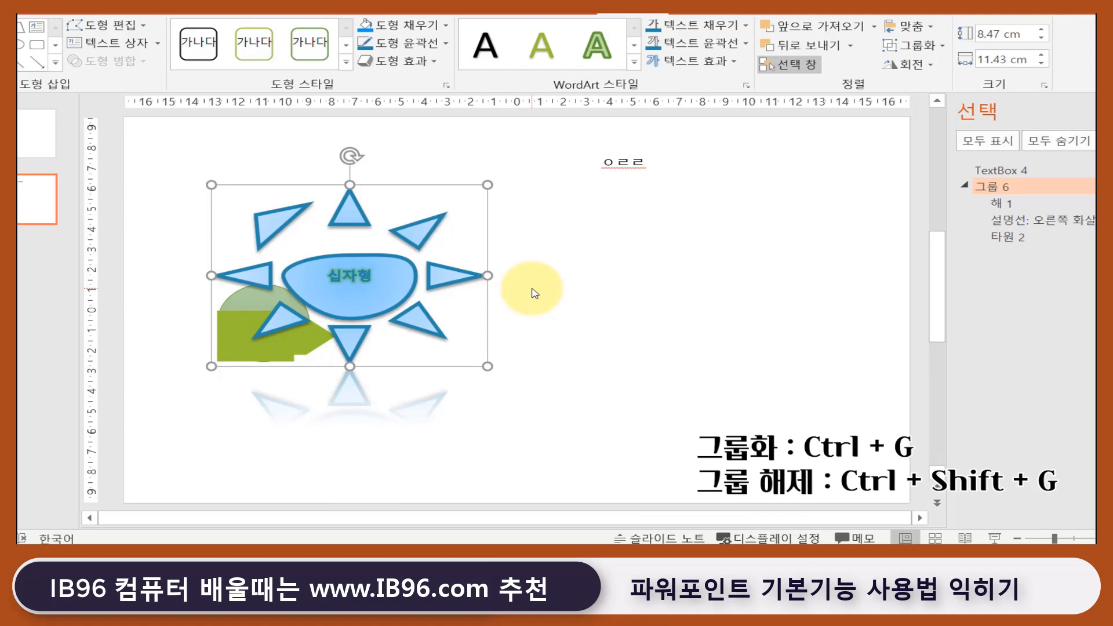
key(ctrl+shift+g)
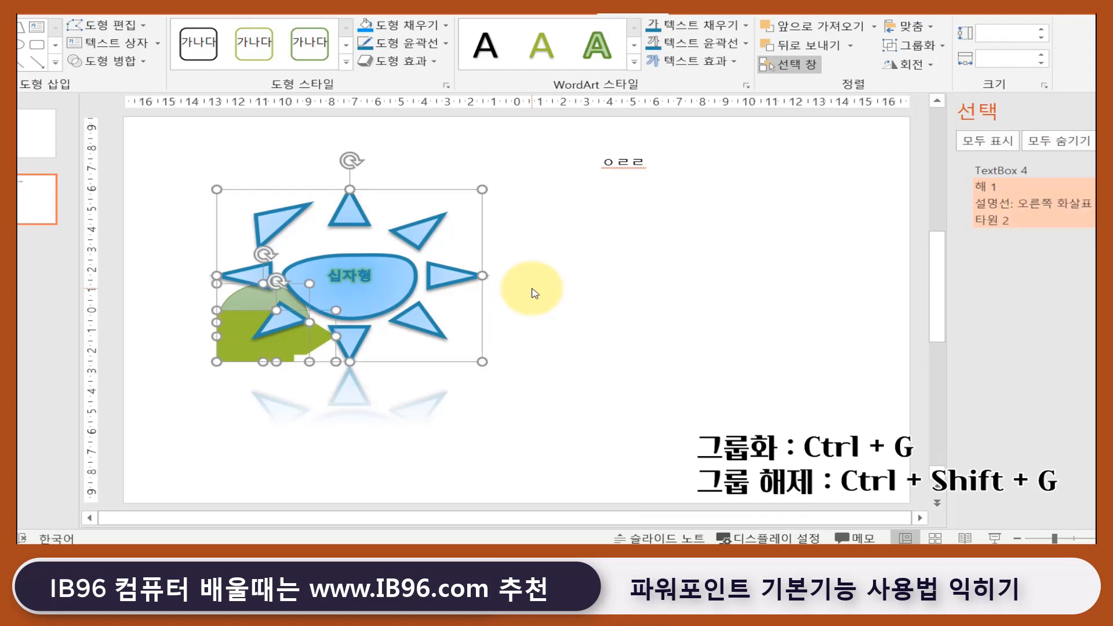
click(576, 294)
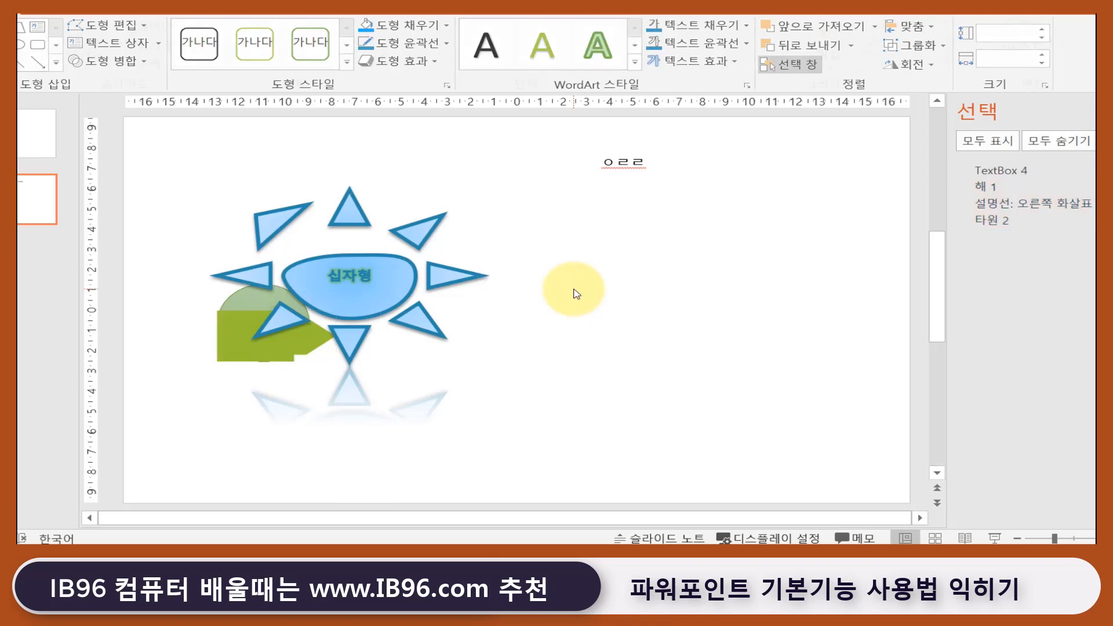
Move the sun to the middle of the slide and duplicate it twice, offset diagonally down to the right
drag(427, 282, 637, 290)
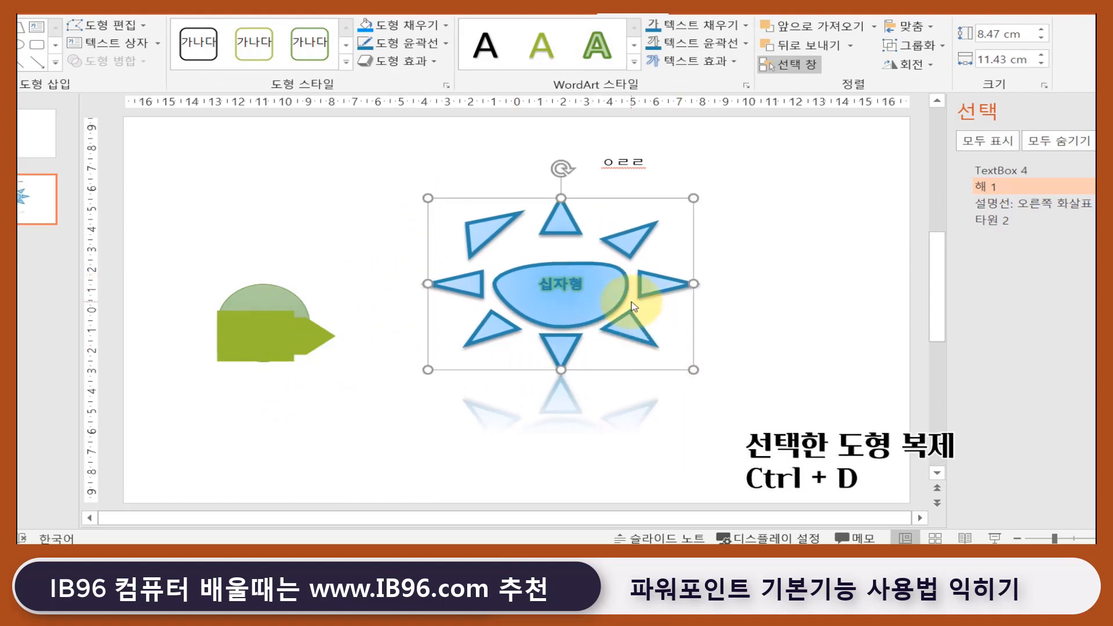
key(ctrl+d)
drag(633, 309, 771, 361)
key(ctrl+d)
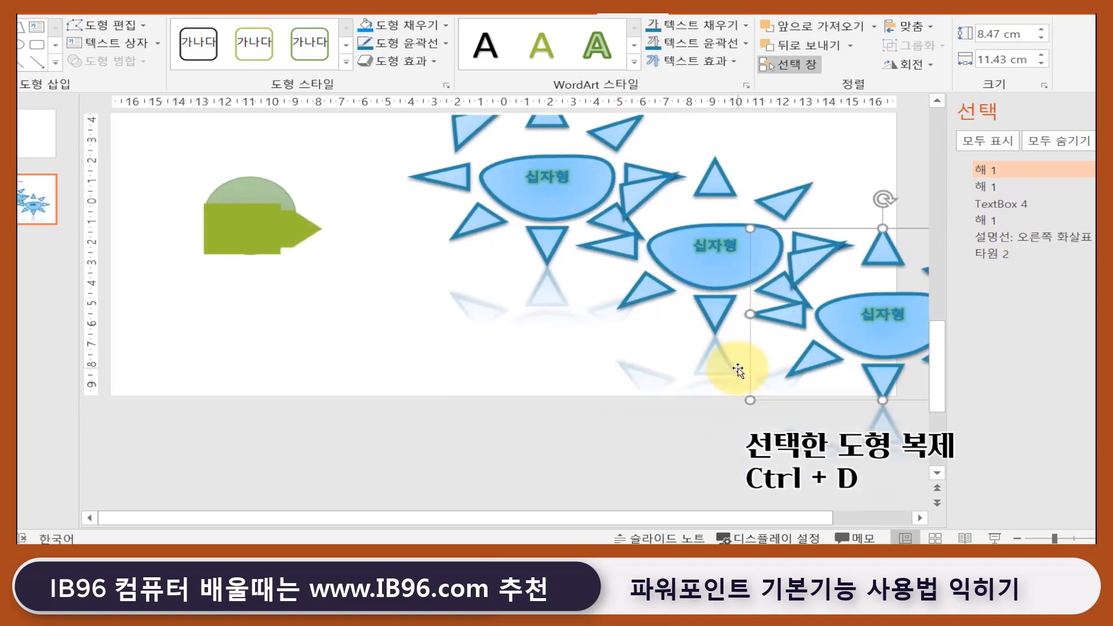
Move the newest sun copy to the lower left of the original sun and deselect it
drag(754, 301, 371, 278)
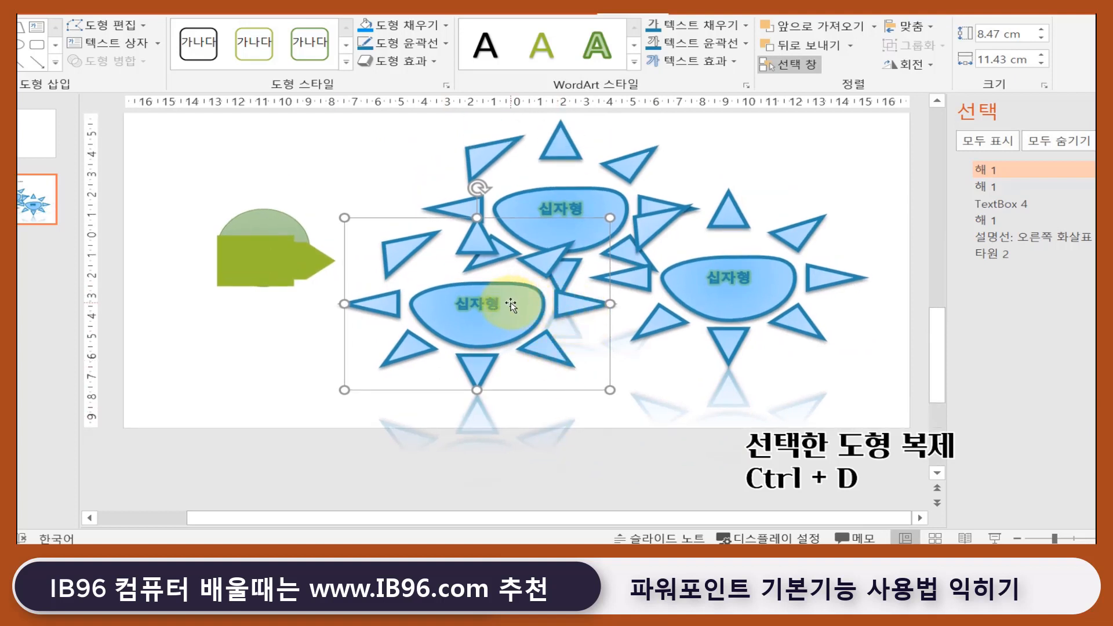
click(794, 211)
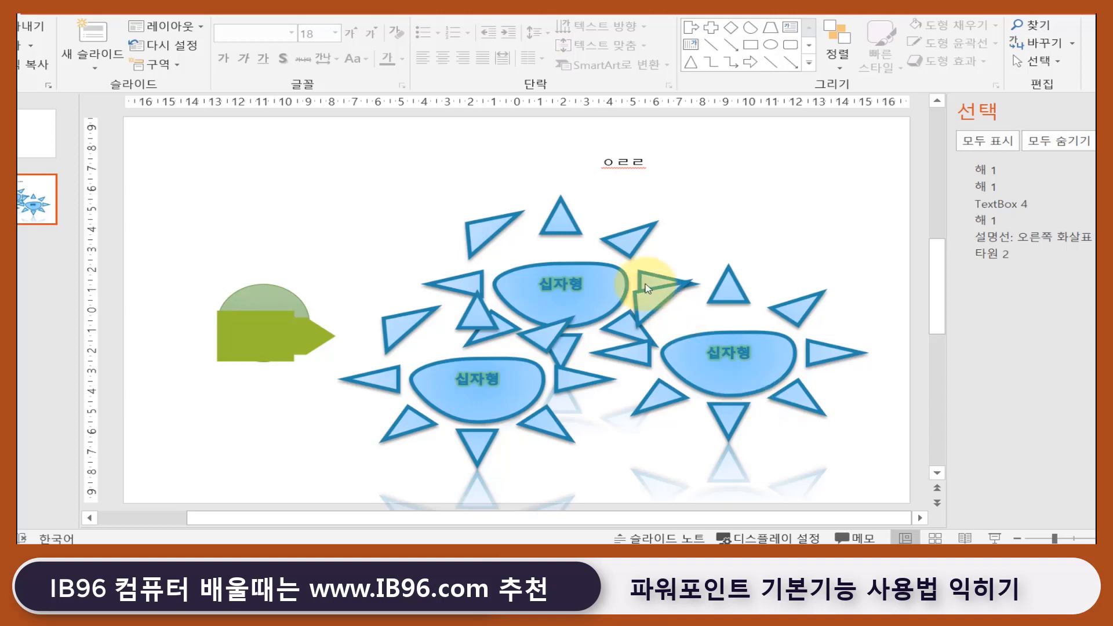
Delete the two duplicated suns, keeping only the original in the middle of the slide
click(597, 278)
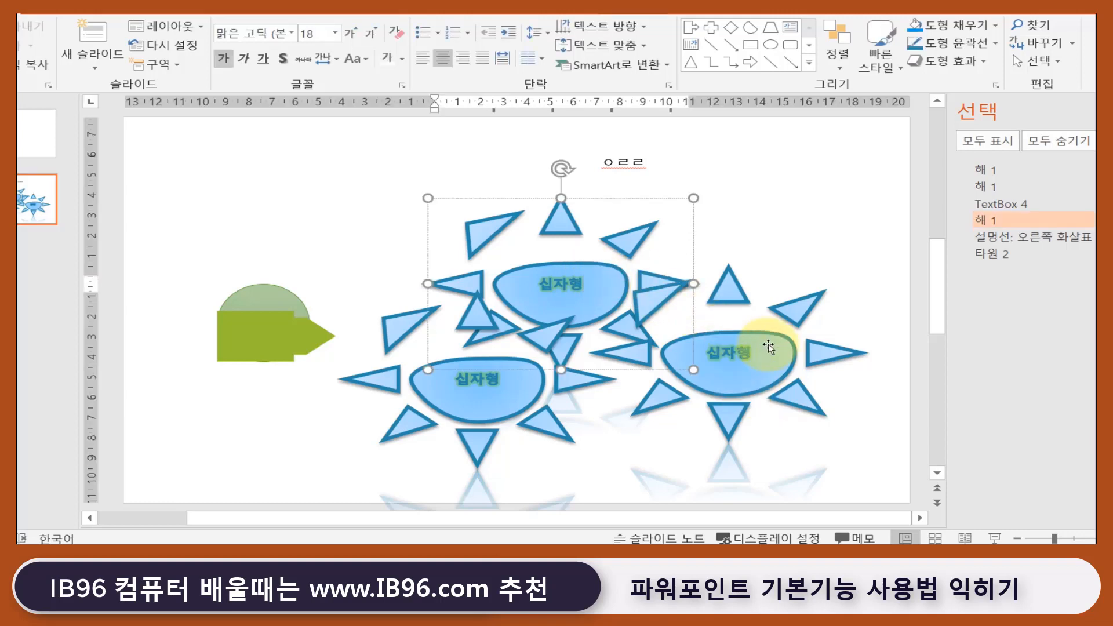
click(766, 347)
key(Delete)
click(515, 392)
key(Delete)
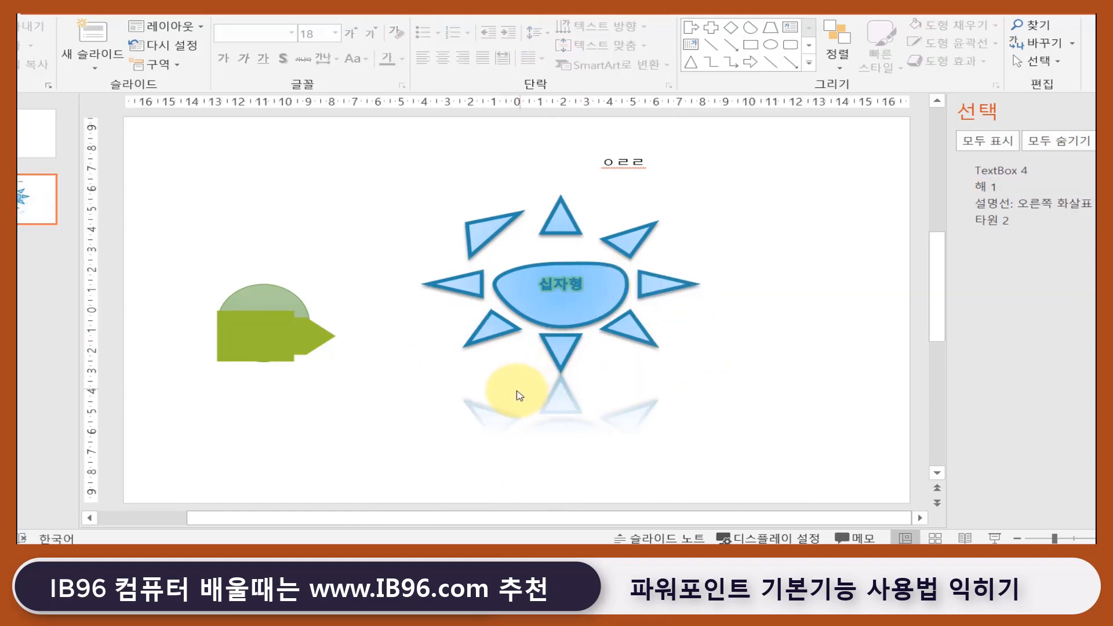
Move the remaining sun up and to the left and shrink it to about 6.7 by 8 cm
click(562, 304)
drag(561, 303, 537, 279)
drag(667, 345, 591, 312)
click(647, 11)
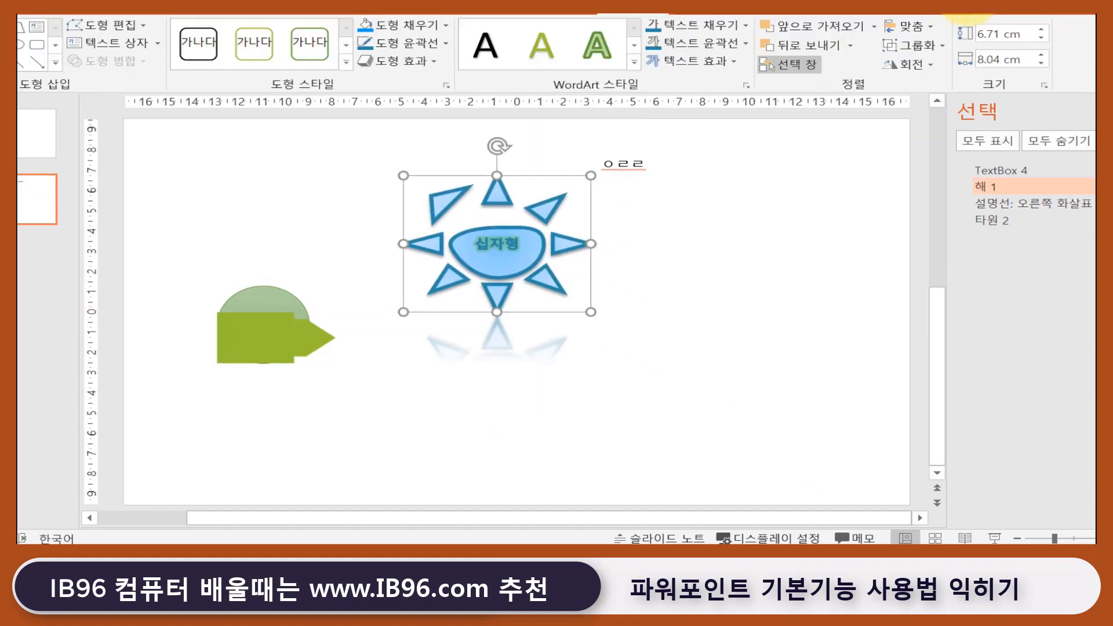
click(916, 26)
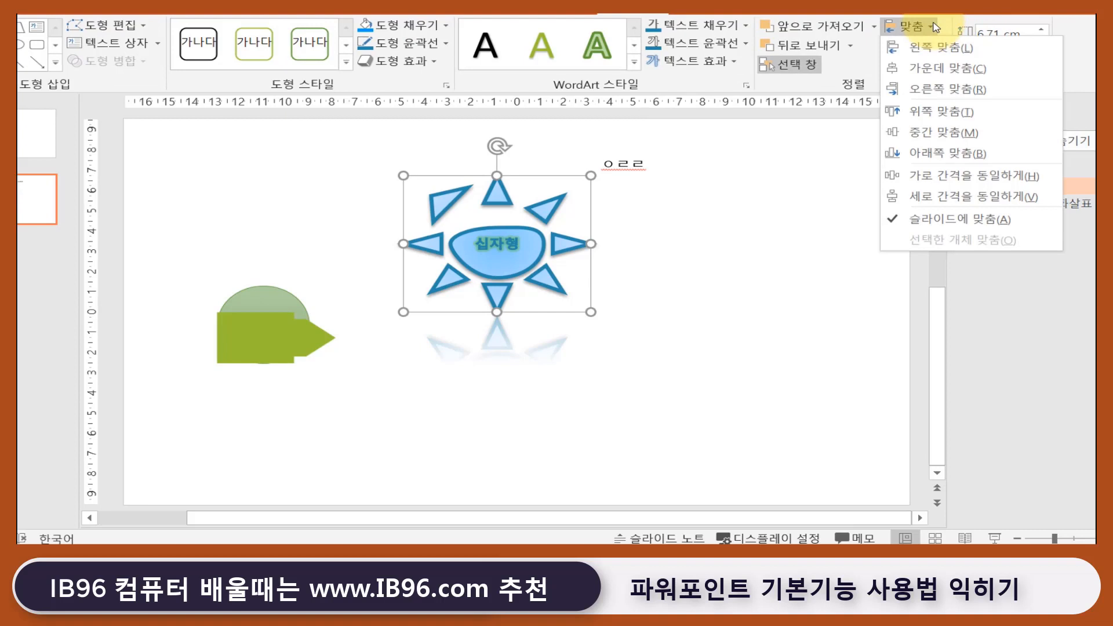
click(629, 329)
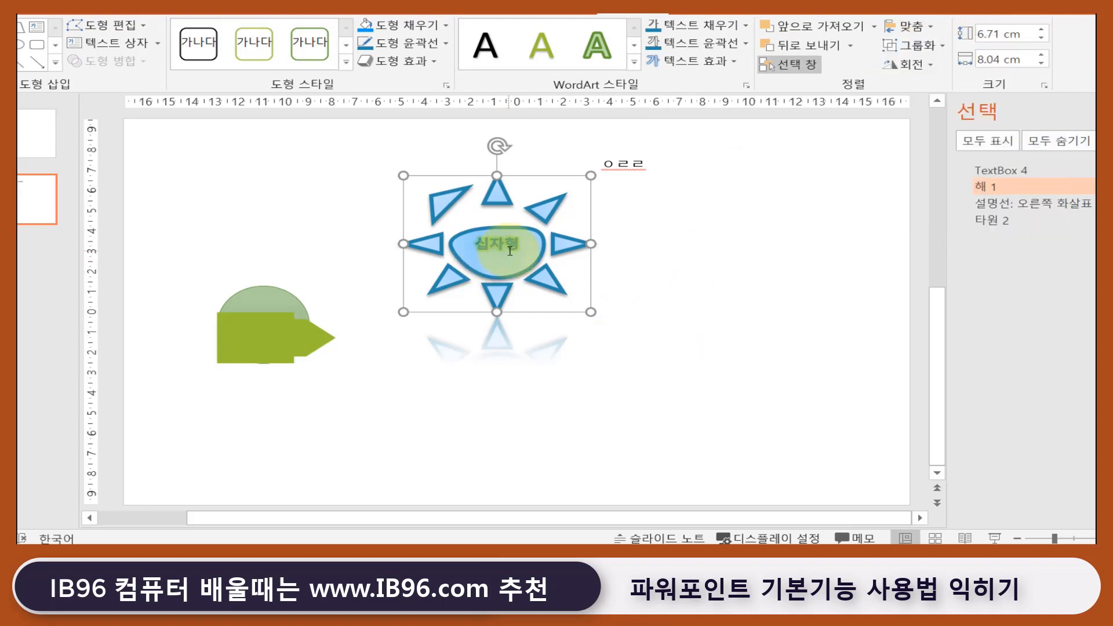
Duplicate the sun, place the copy directly below the original, and deselect it
key(ctrl+d)
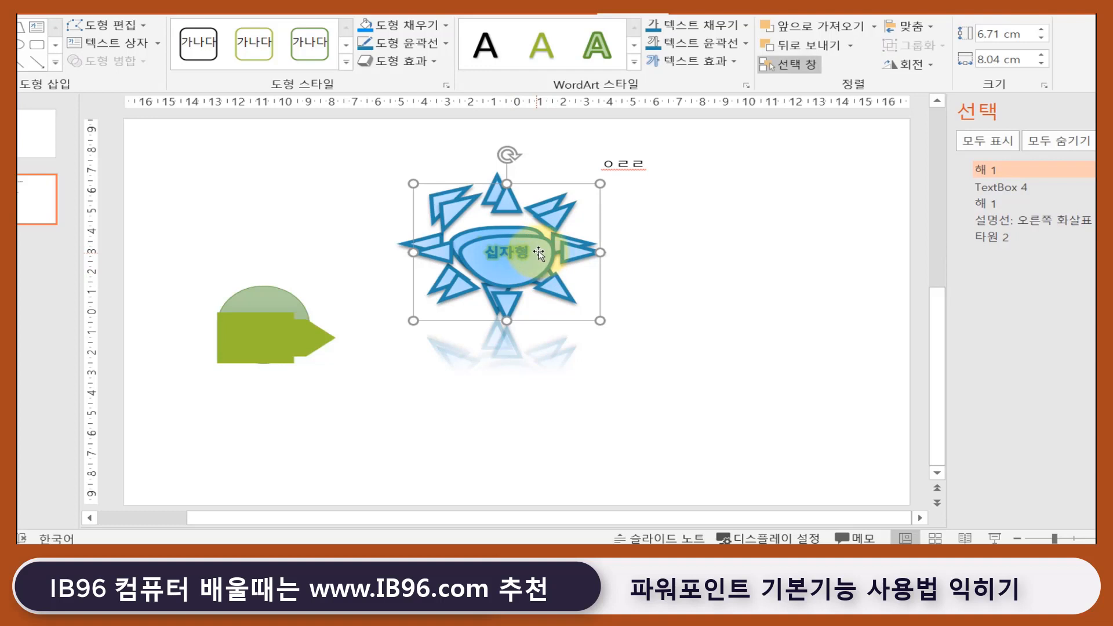
drag(538, 253, 537, 359)
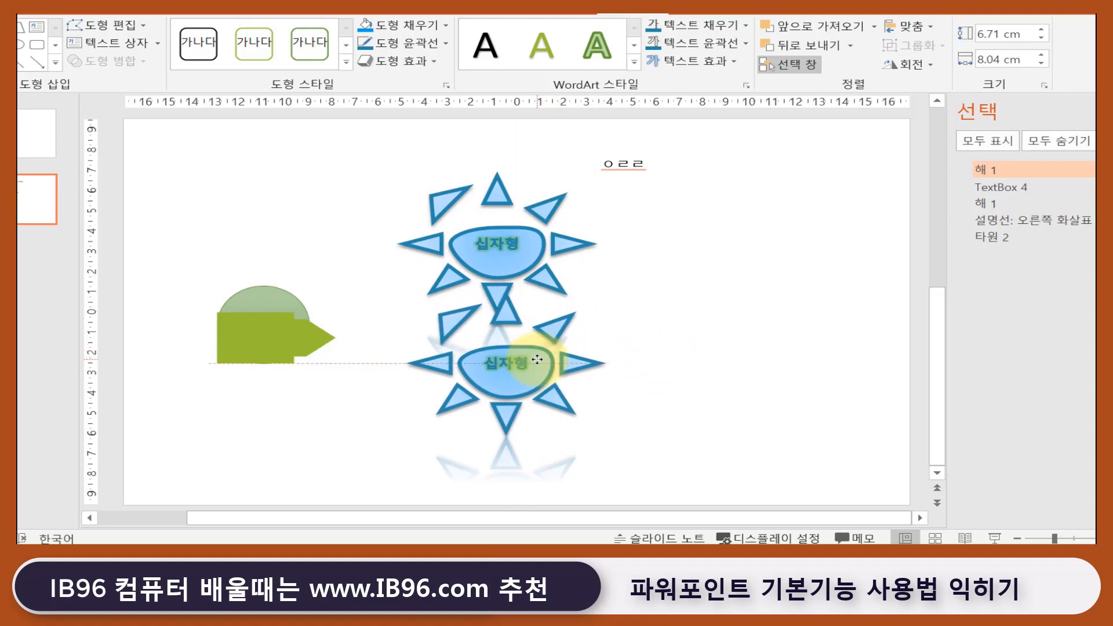
drag(538, 360, 520, 423)
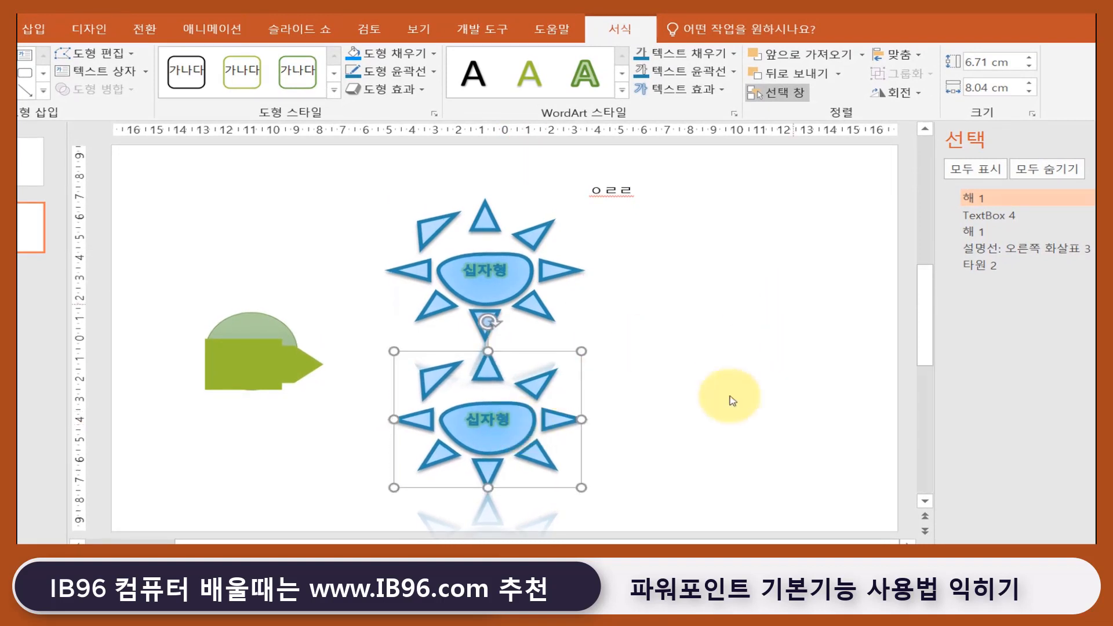
click(729, 345)
Open the Grid and Guides settings, review the snapping, spacing and smart guide options, and accept them as they are
click(418, 29)
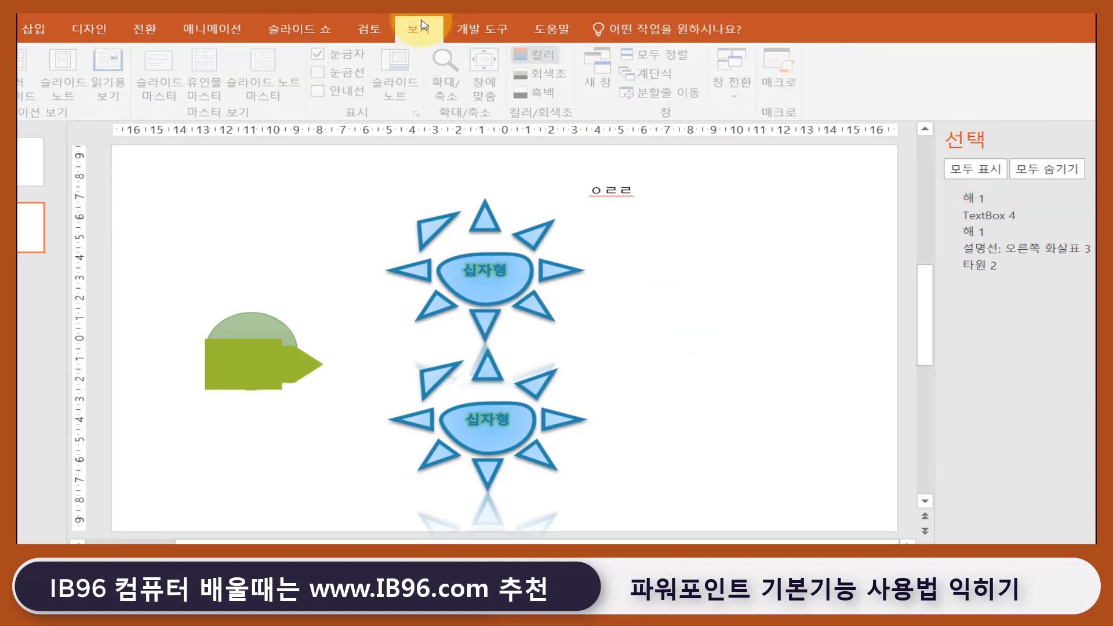
click(424, 119)
drag(509, 166, 552, 169)
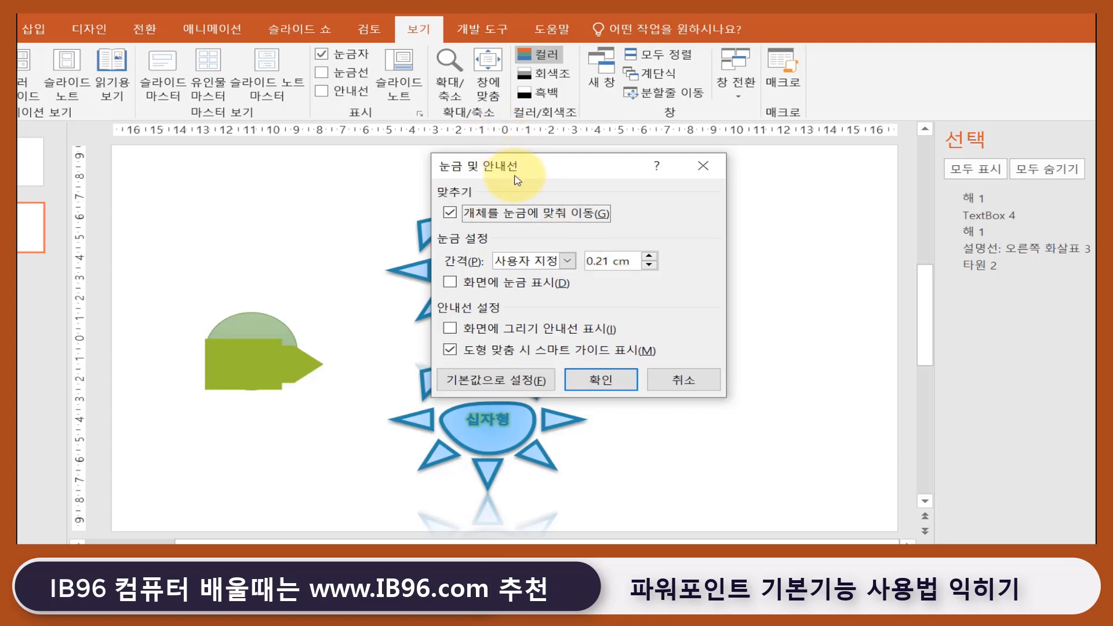
drag(516, 168, 716, 177)
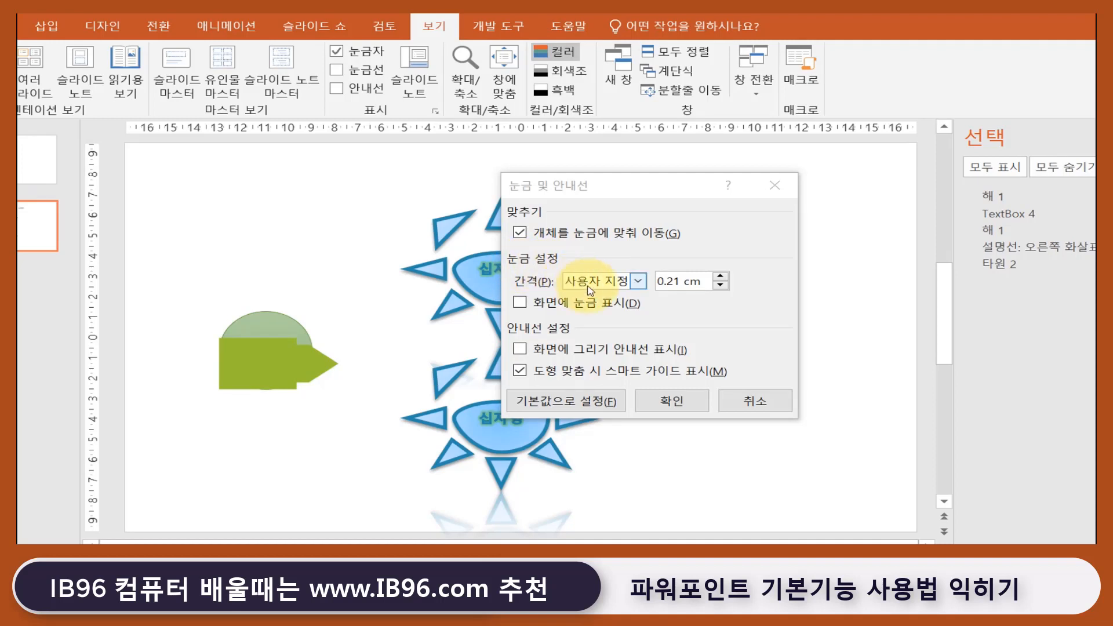
click(683, 286)
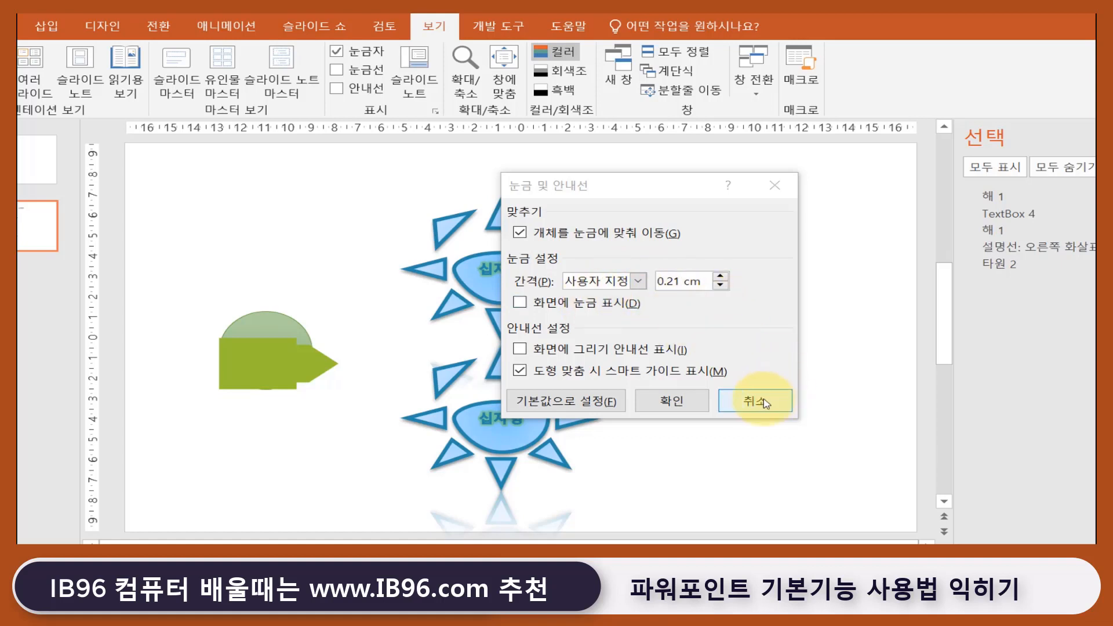
click(689, 407)
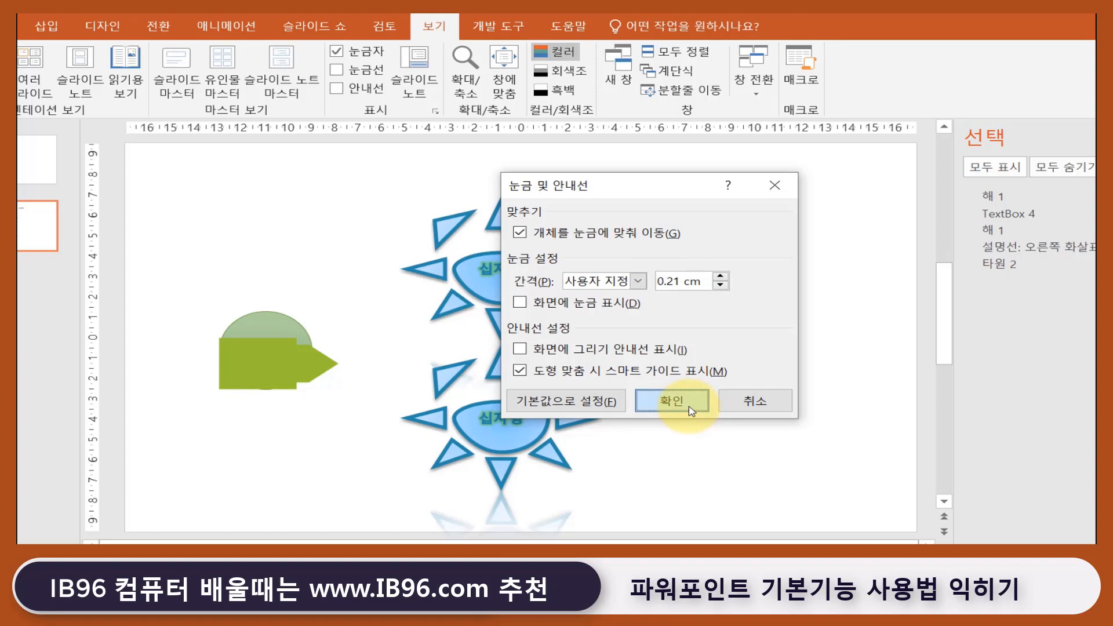
click(691, 411)
Move the lower sun to the right of the original, level with it, and deselect it
drag(531, 418, 769, 273)
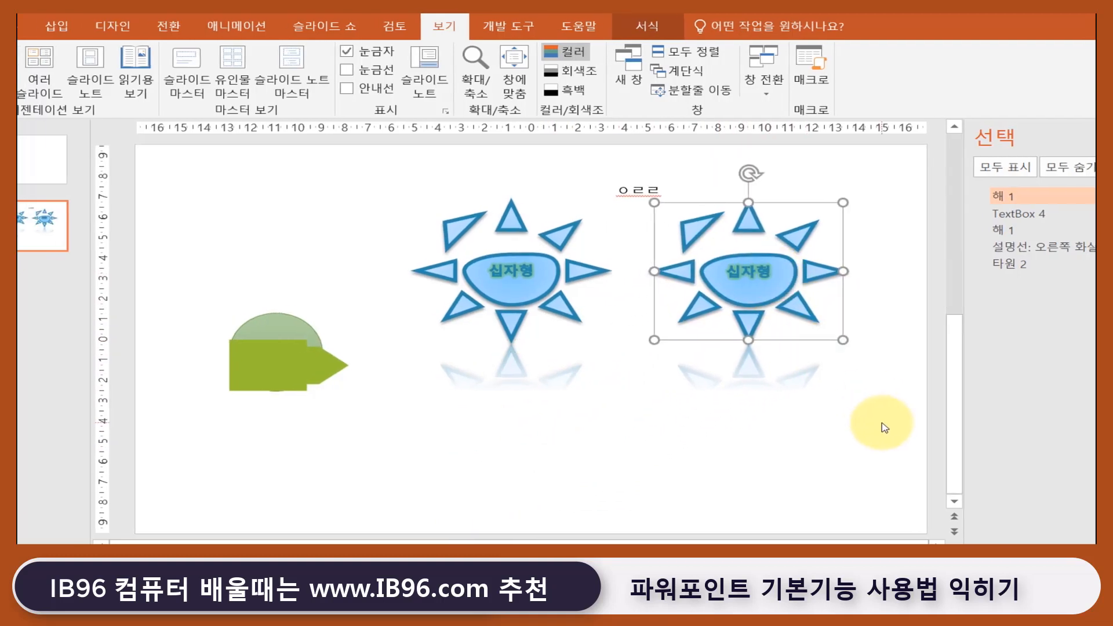
click(872, 424)
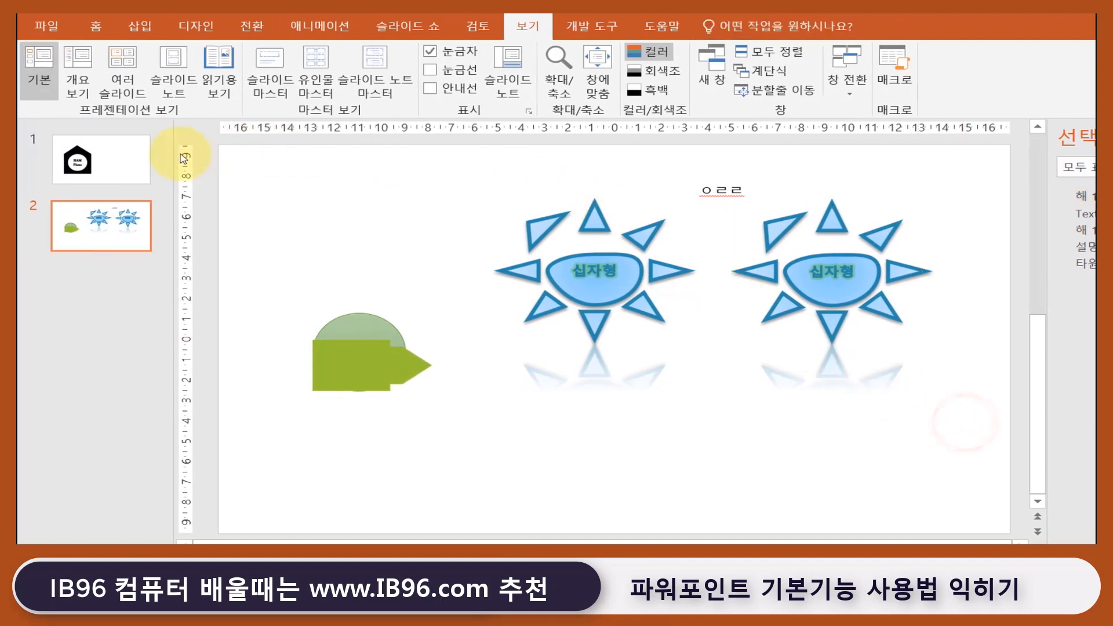
On slide 1, draw a rectangle about 8.2 cm high and 10 cm wide beside the logo and set it as the default shape
click(125, 168)
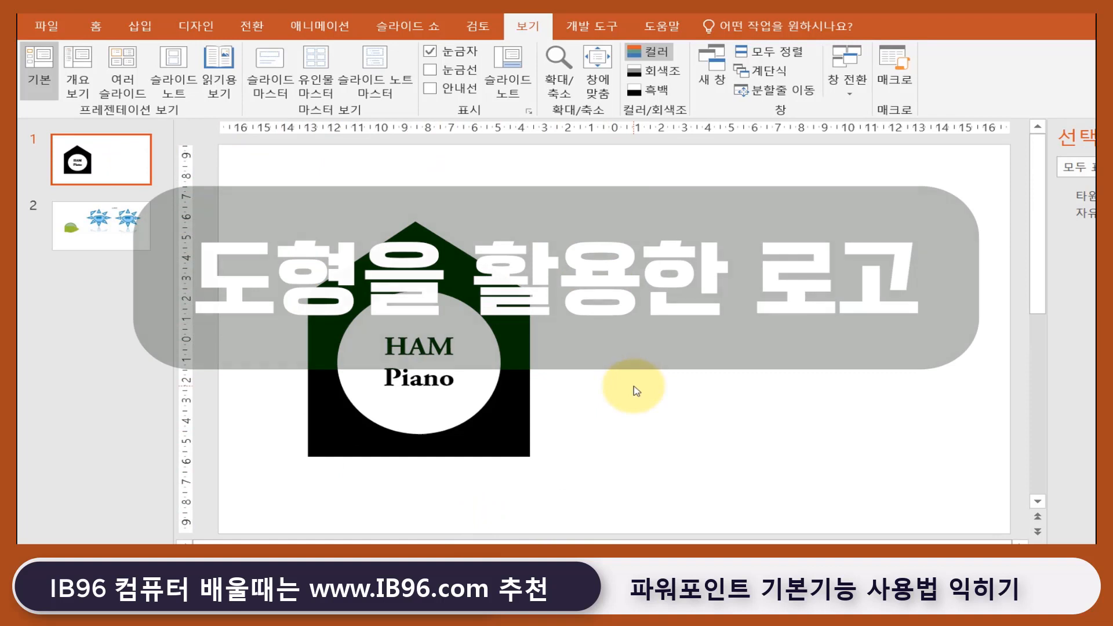
click(139, 25)
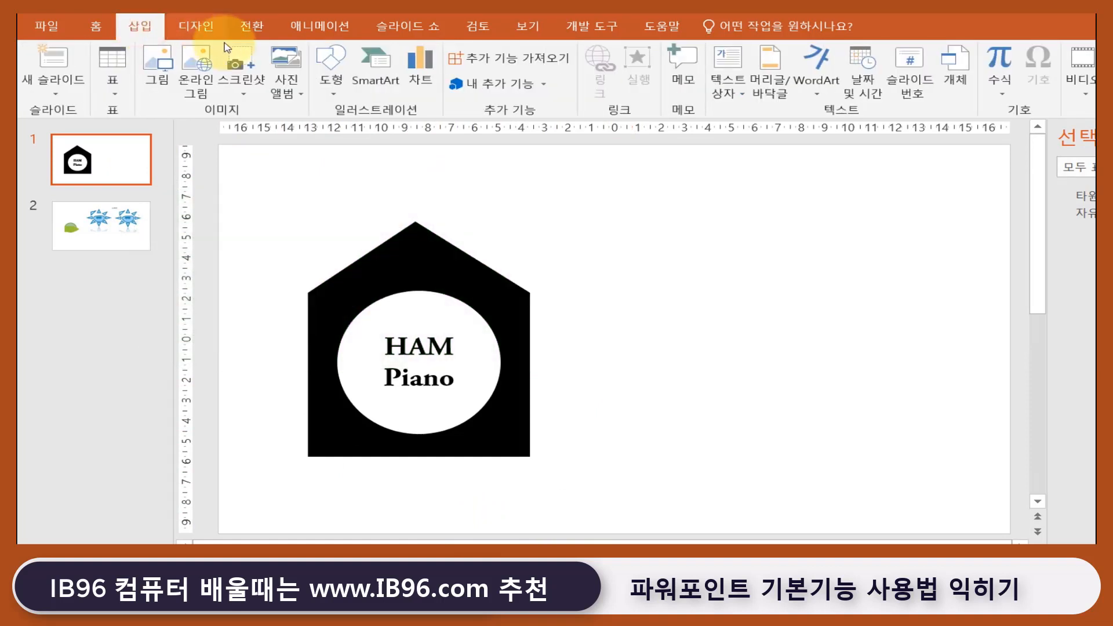
click(332, 75)
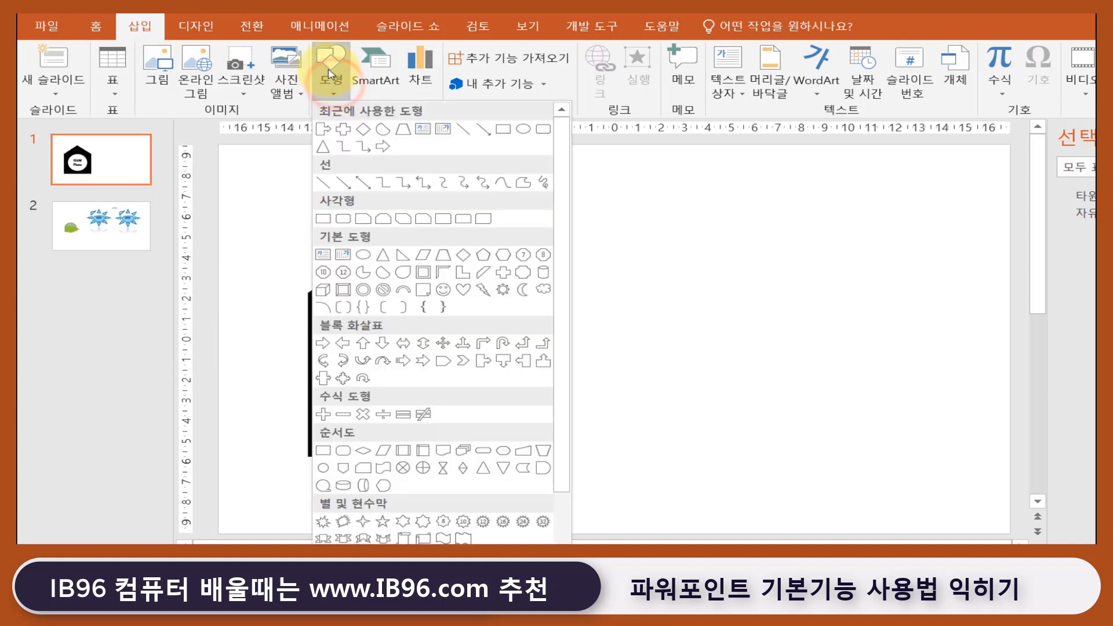
click(503, 131)
drag(630, 292, 866, 460)
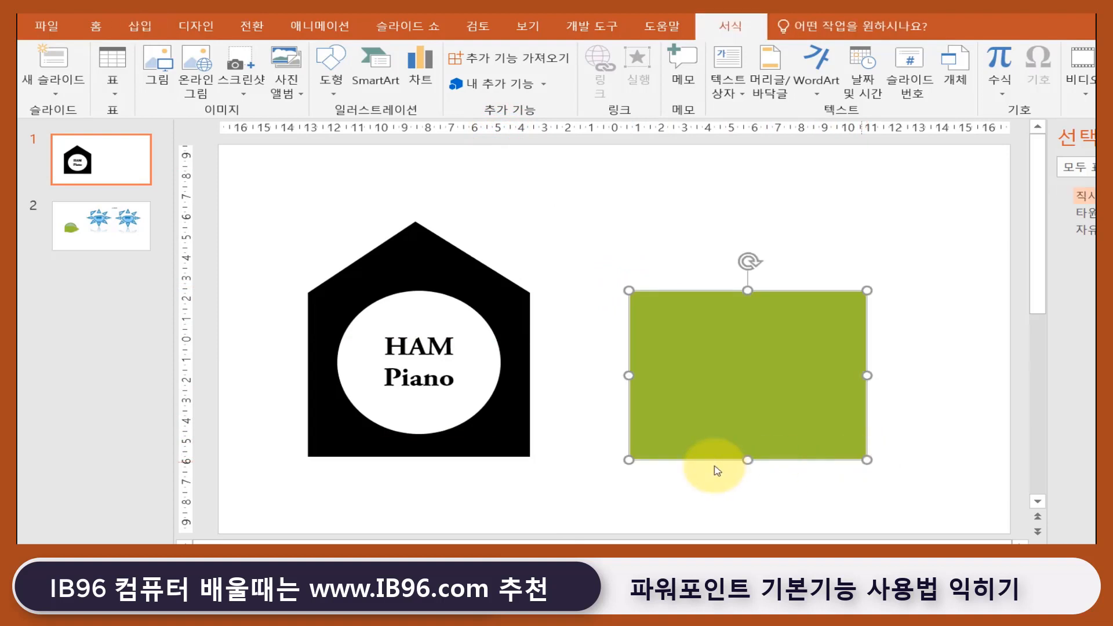
right_click(812, 368)
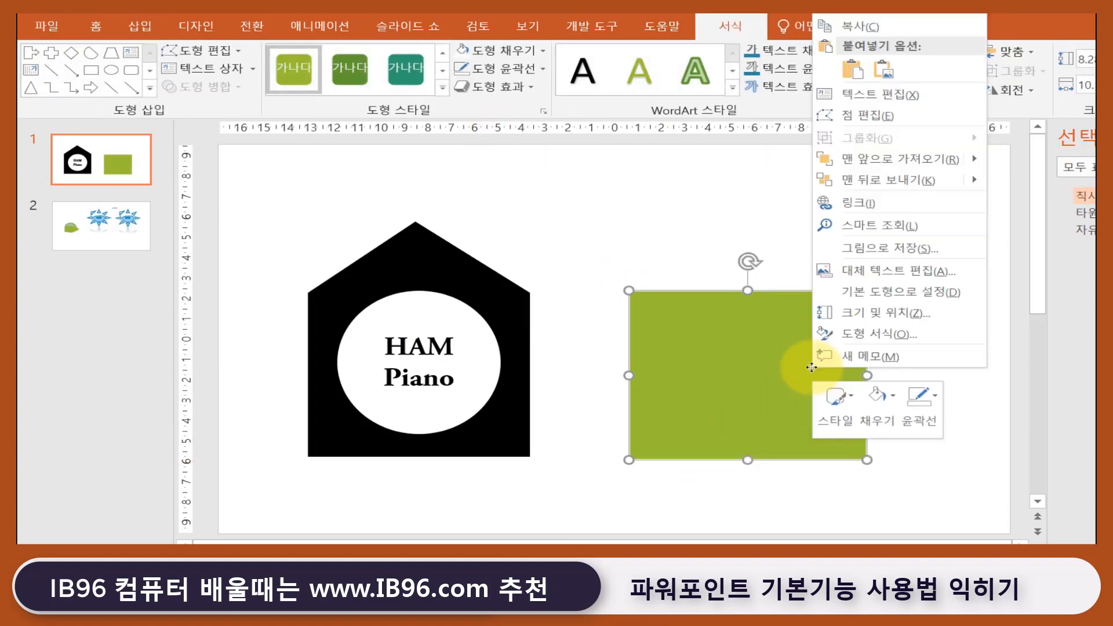
click(875, 293)
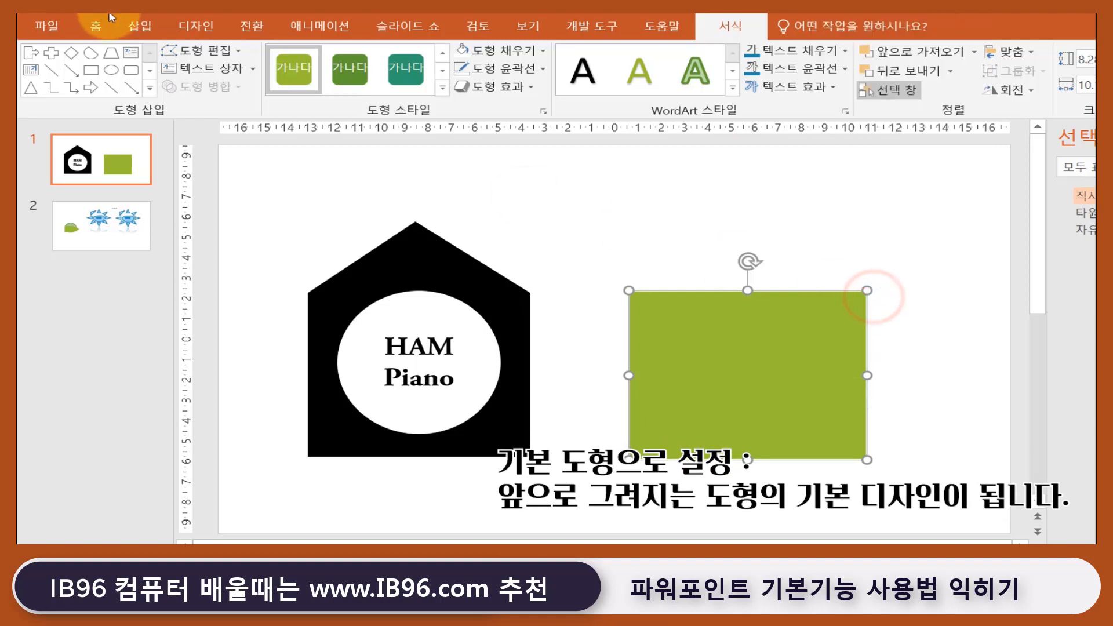
Draw a trapezoid about 3.6 by 6.1 cm above the rectangle to test the default shape style, and delete it
click(137, 27)
click(331, 66)
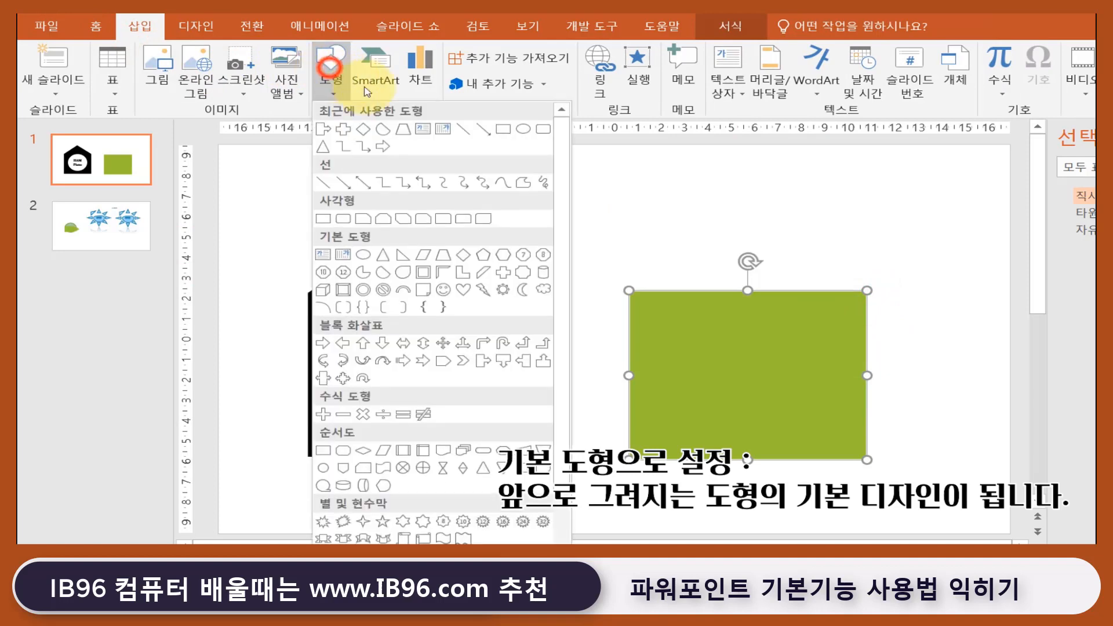
click(402, 128)
drag(634, 192, 778, 266)
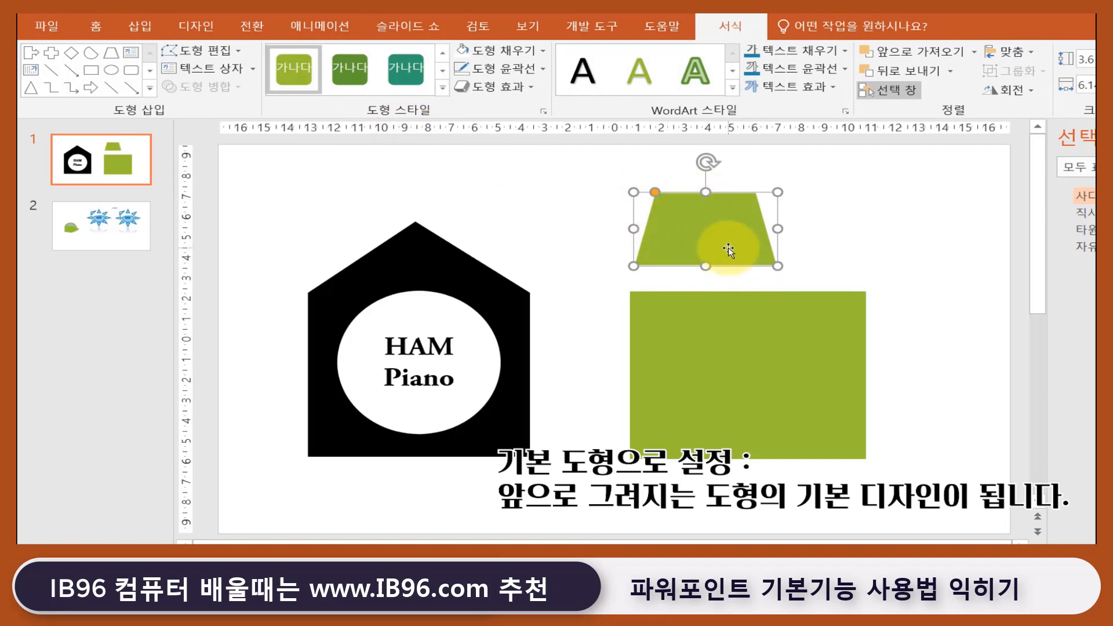
key(Delete)
Open the shape fill colour choices for the green rectangle beside the logo
double_click(770, 355)
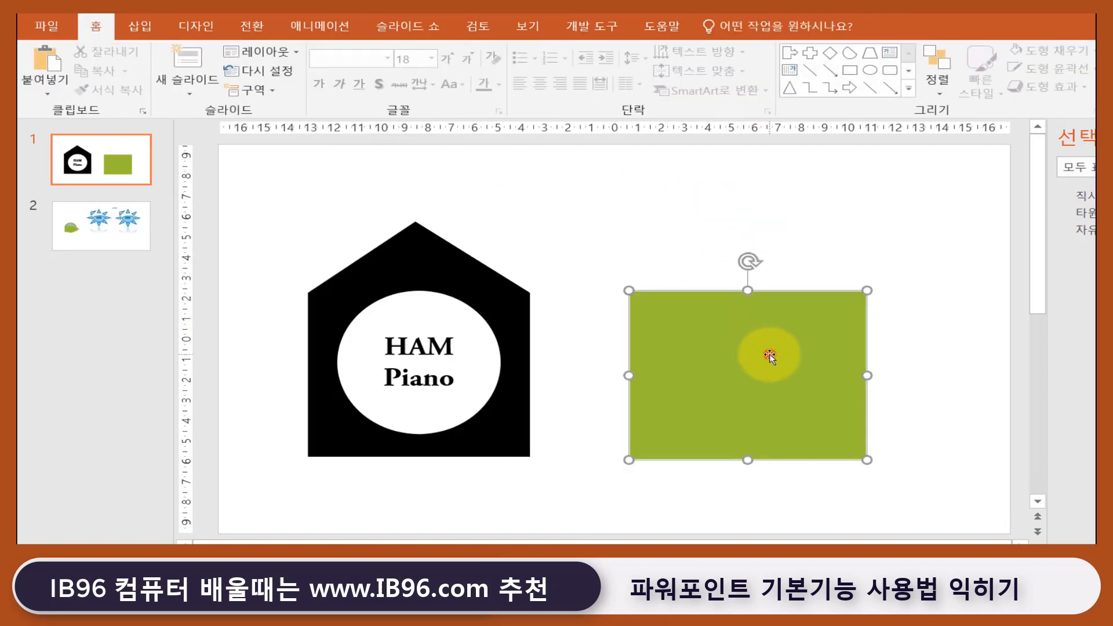
click(493, 50)
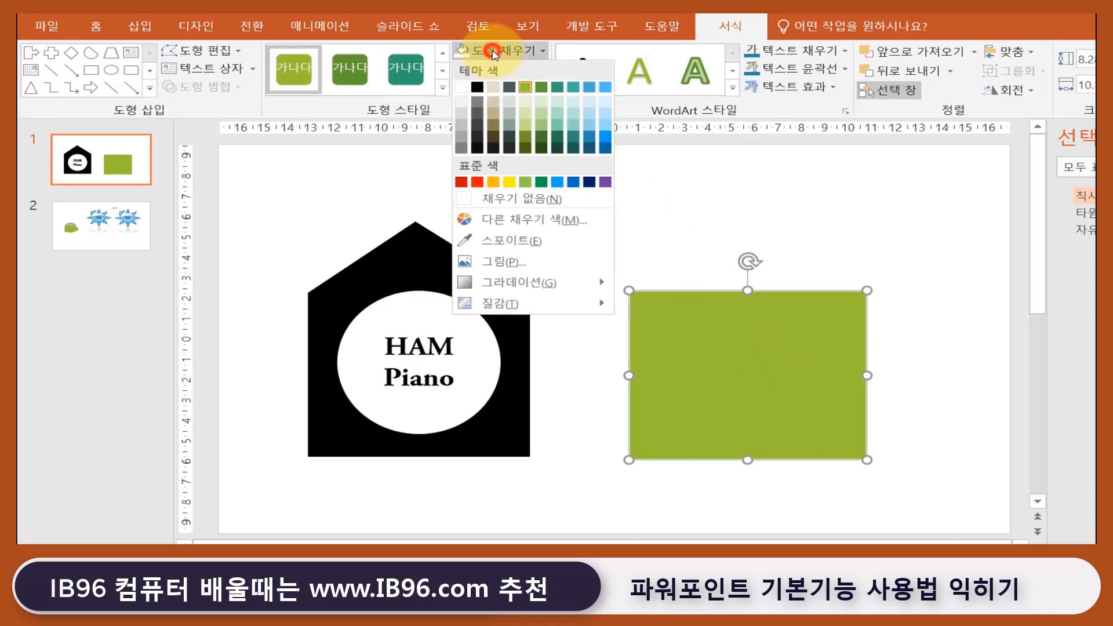